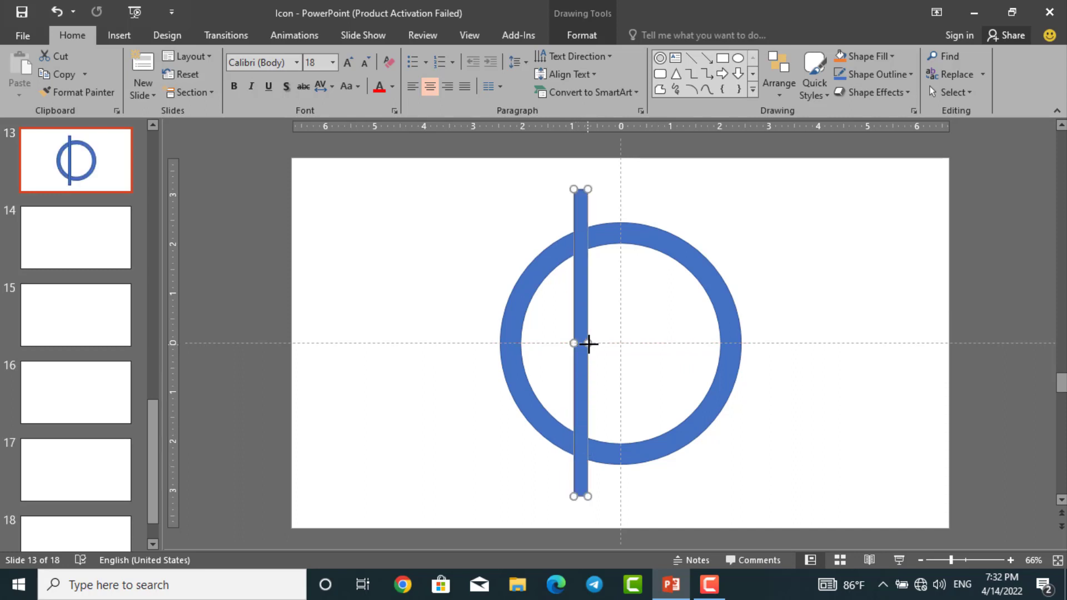
- Narrow the vertical bar, place a matching copy in the ring's right half, and fragment both bars with the ring
mouse_move(588, 344)
mouse_down()
mouse_move(596, 349)
mouse_move(583, 354)
mouse_up()
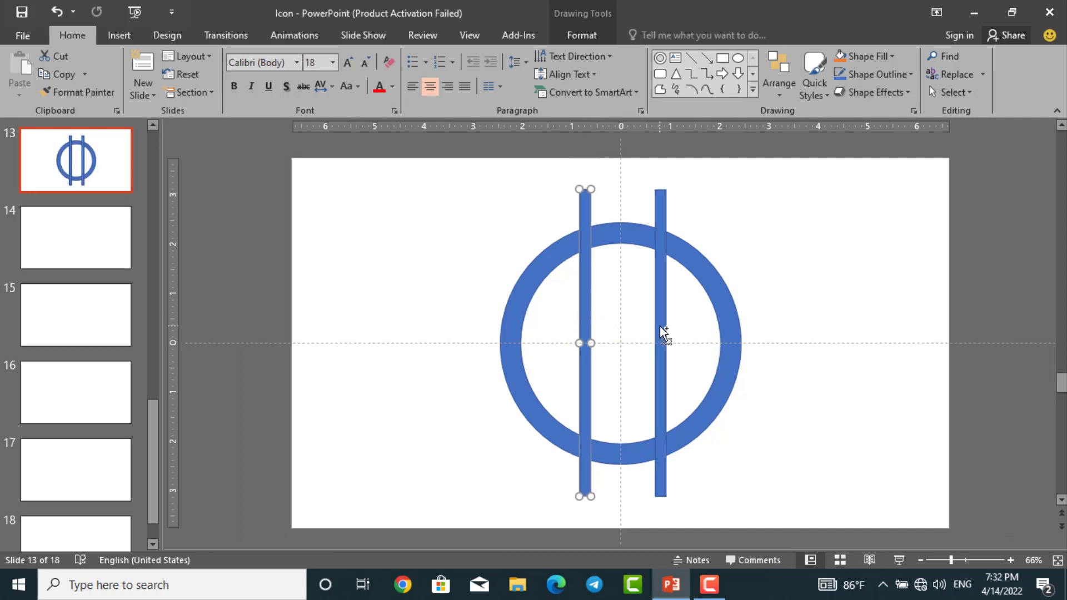
ctrl+click(660, 327)
ctrl+click(713, 289)
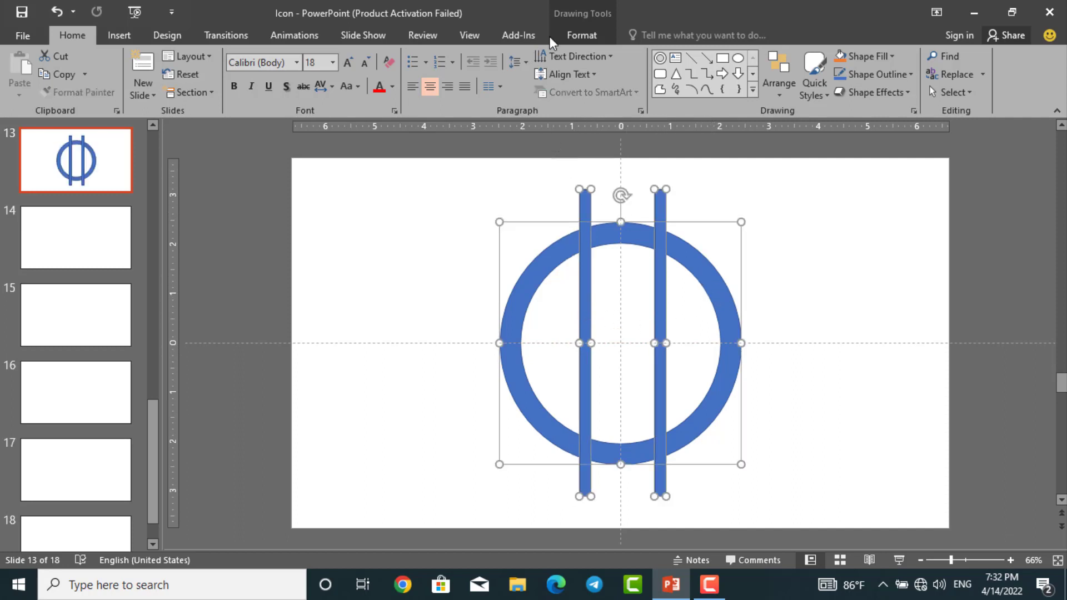
click(553, 39)
click(191, 94)
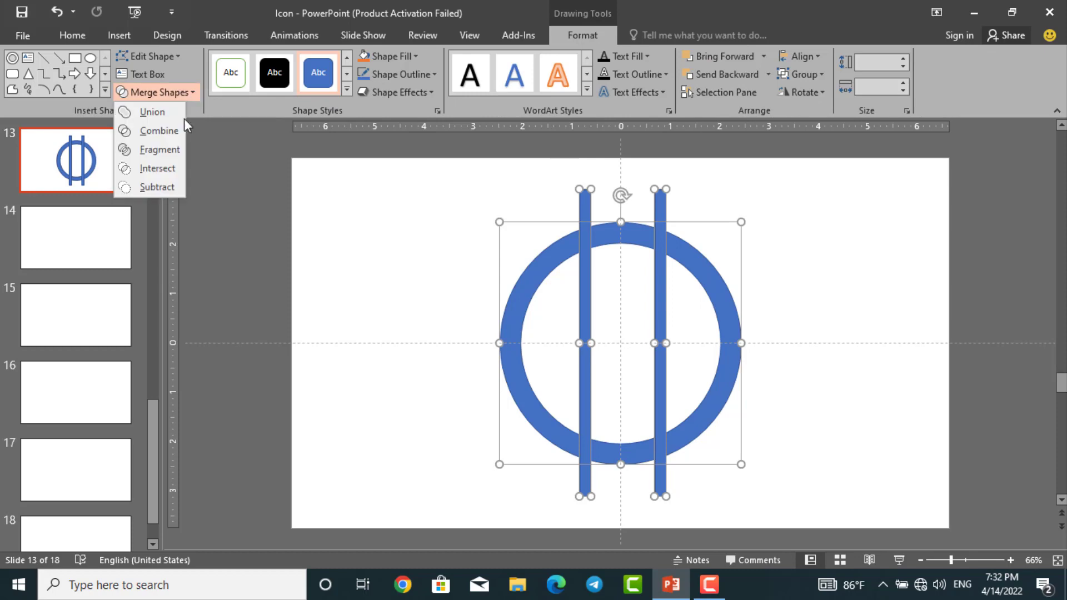
click(165, 151)
key(Escape)
- Delete the left and middle fragments inside the ring and both bar ends above it
click(576, 297)
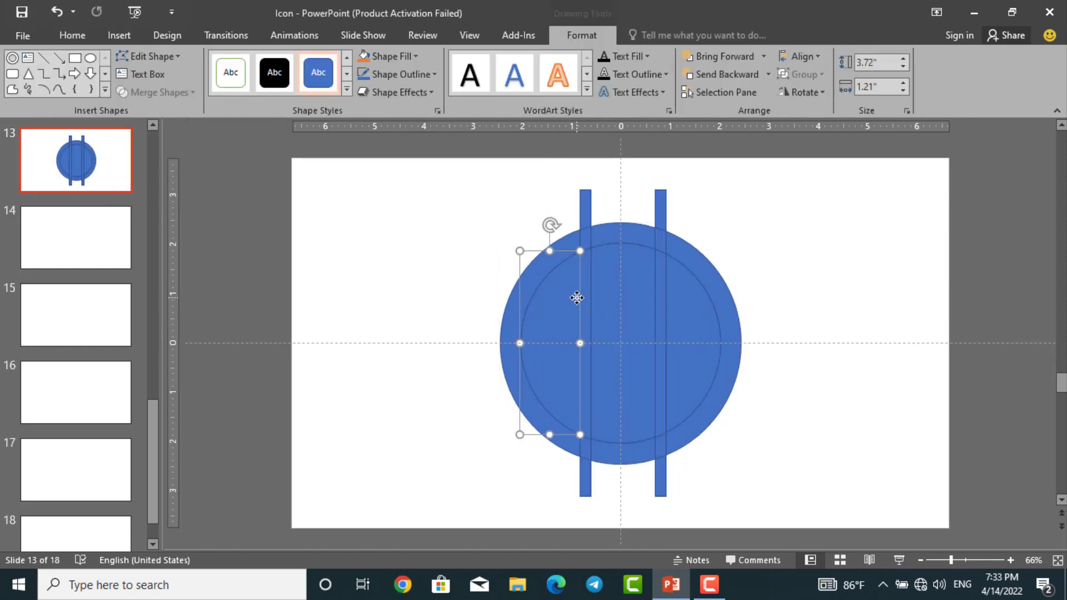
key(Delete)
click(611, 303)
key(Delete)
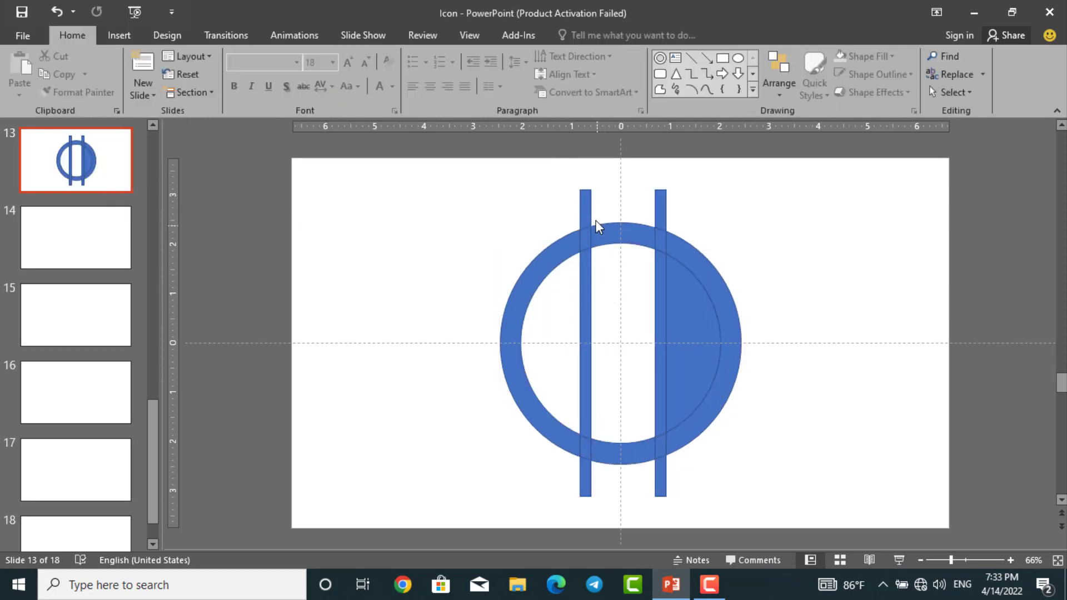
click(590, 210)
key(Delete)
click(657, 210)
key(Delete)
- Delete the left bar's inner piece, both upper ring pieces where the bars cross, and the right inner fragment
click(642, 238)
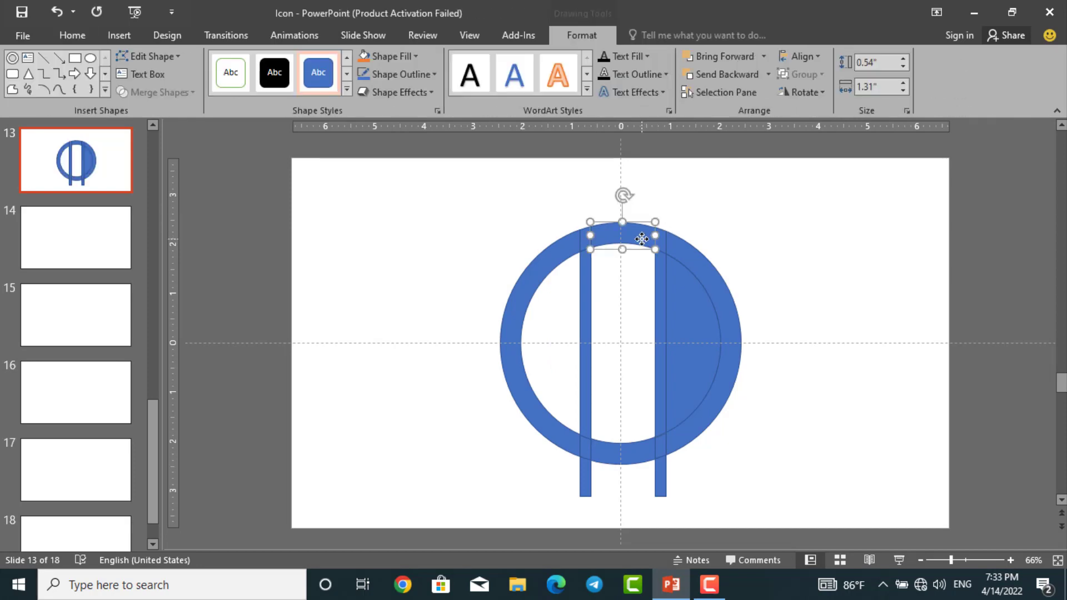
click(636, 277)
click(585, 298)
key(Delete)
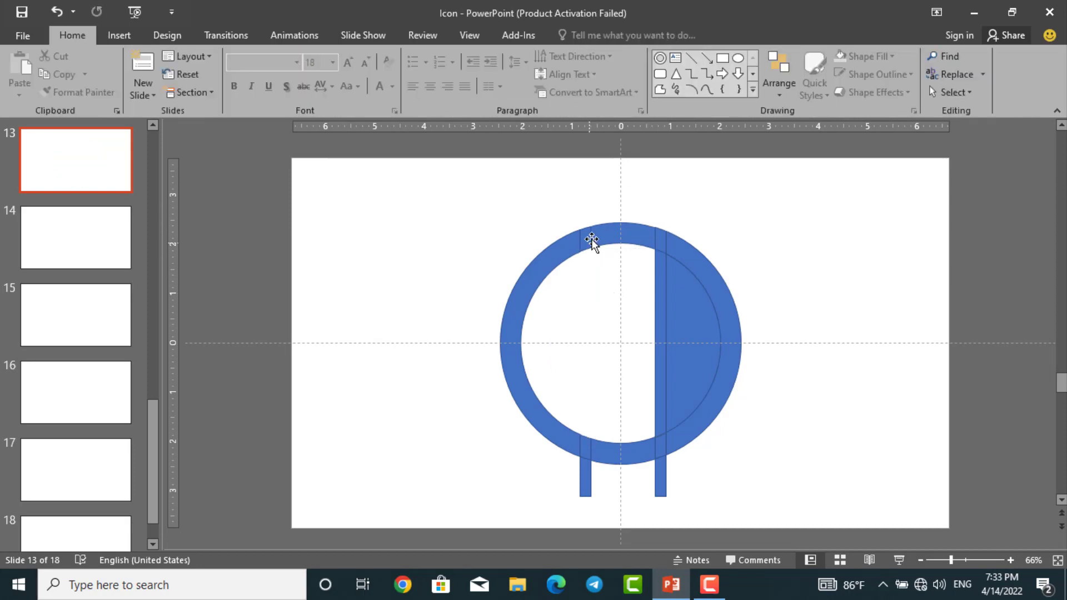
click(585, 236)
key(Delete)
click(659, 240)
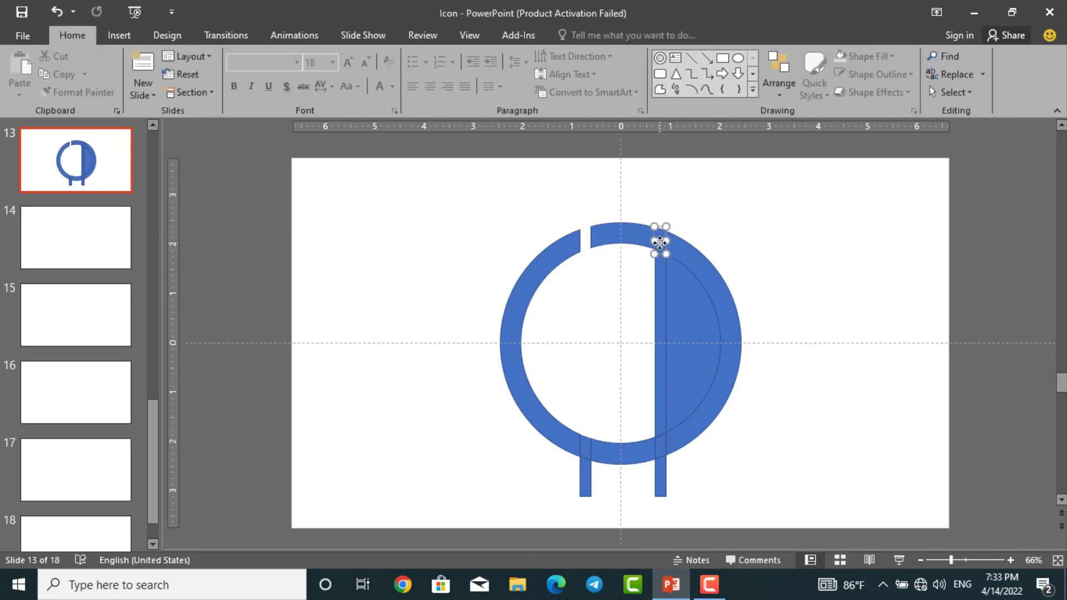
key(Delete)
click(679, 302)
key(Delete)
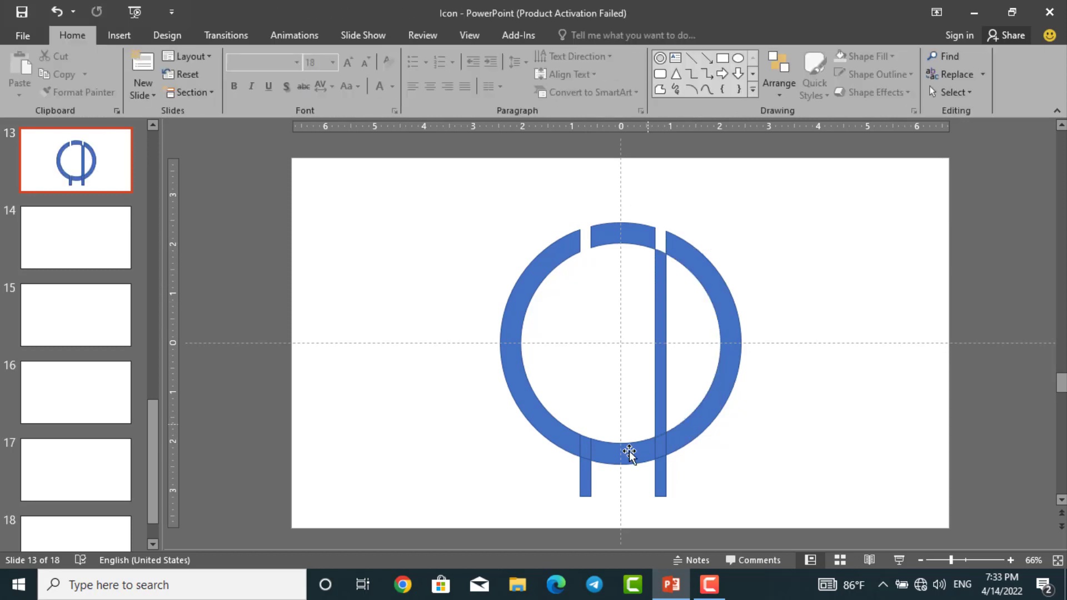
- Delete both bar ends below the ring and the two lower ring pieces where the bars cross
click(579, 490)
key(Delete)
click(585, 445)
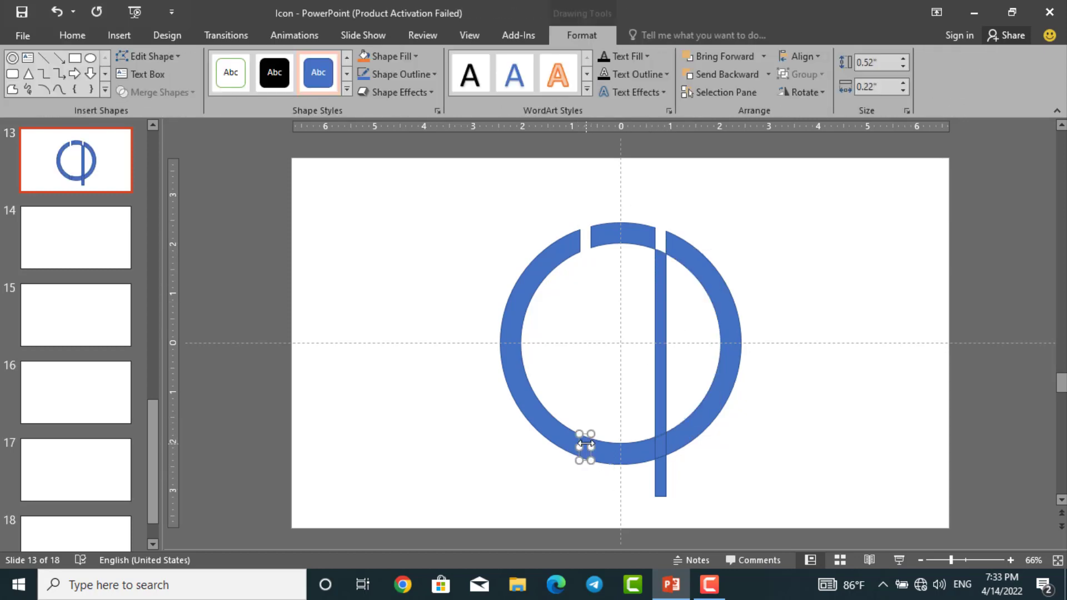
key(Delete)
click(660, 446)
key(Delete)
click(661, 470)
key(Delete)
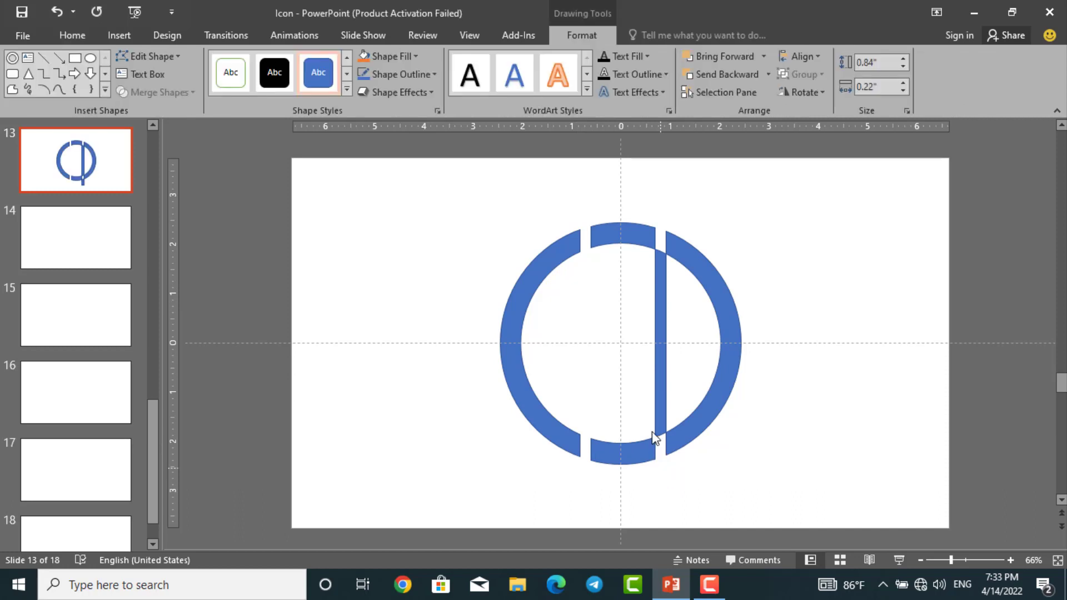
- Move the remaining inner bar against the right ring segment and place a copy against the left segment's straight edge
click(664, 394)
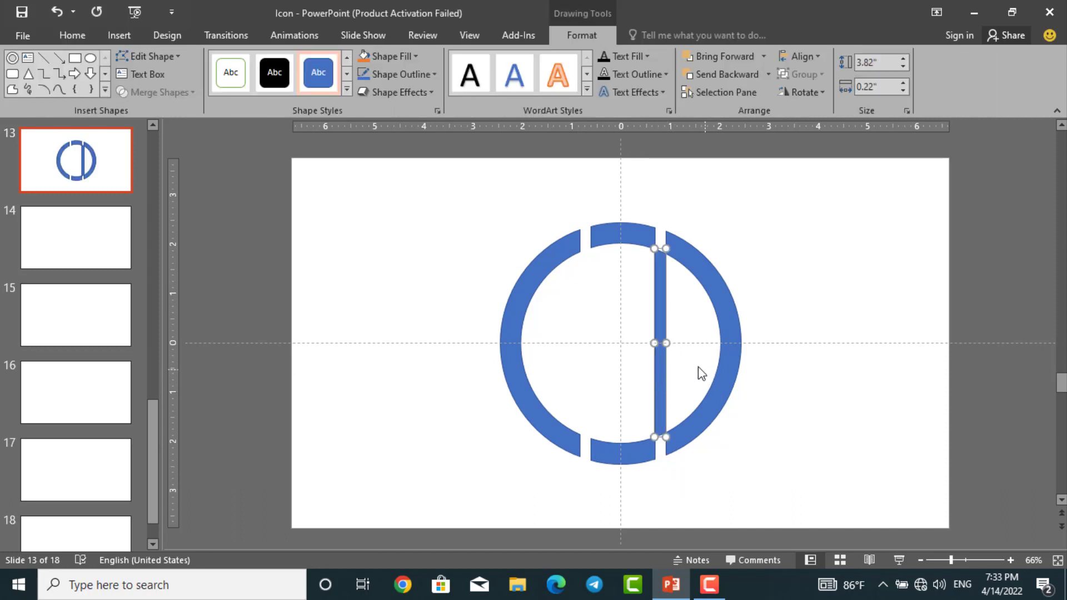
drag(661, 365, 574, 362)
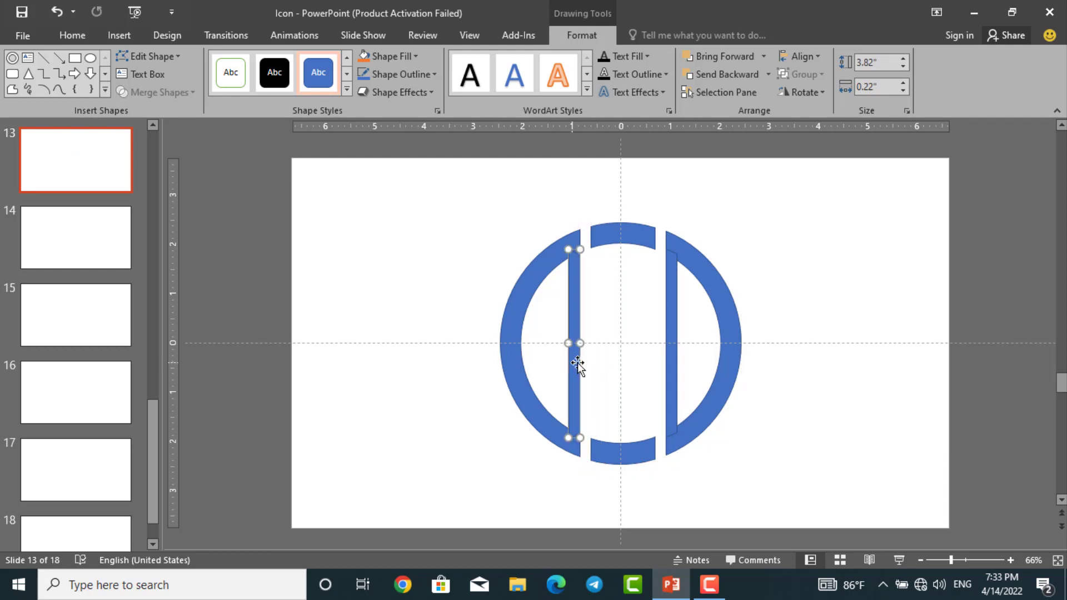
- Enlarge the left segment's bar to about 4.19" high and 0.34" wide so its ends overlap the arc
ctrl+scroll(653, 343, up, 1)
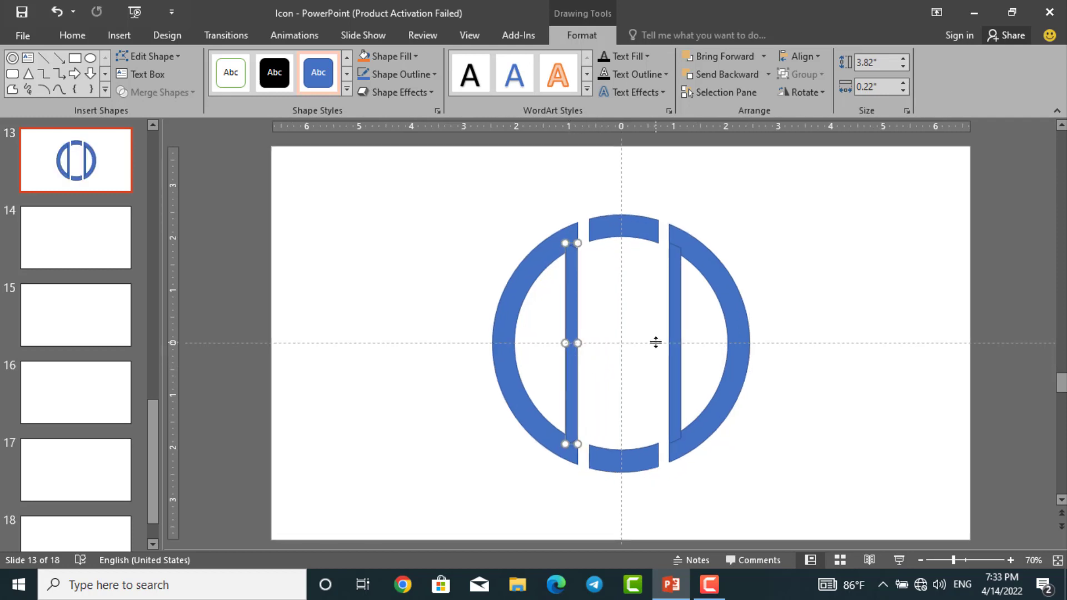
ctrl+scroll(656, 343, up, 3)
ctrl+scroll(650, 344, down, 2)
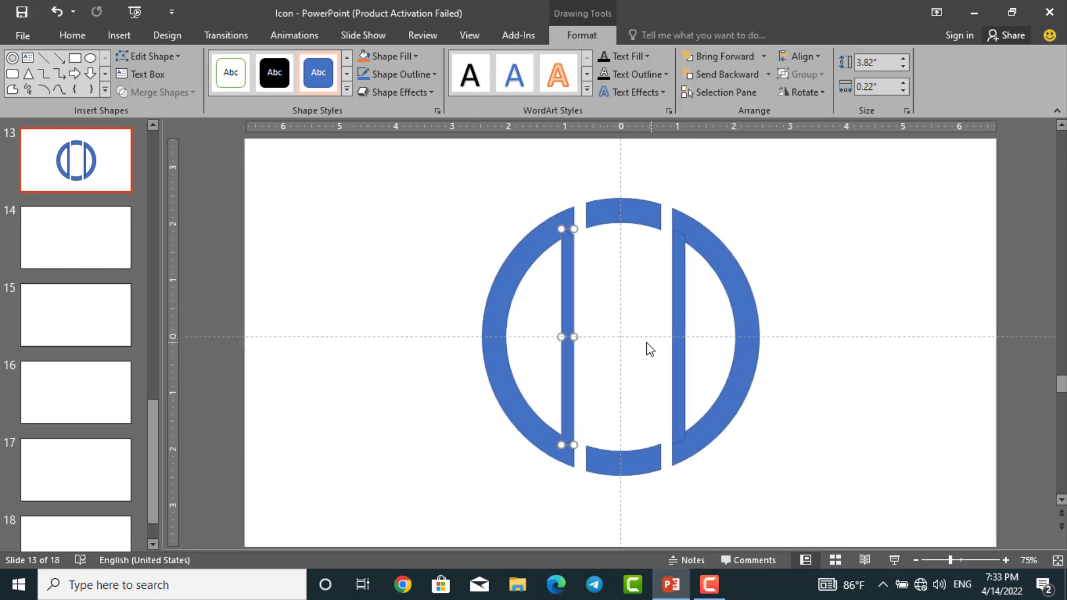
drag(561, 338, 562, 315)
drag(564, 432, 564, 456)
click(588, 482)
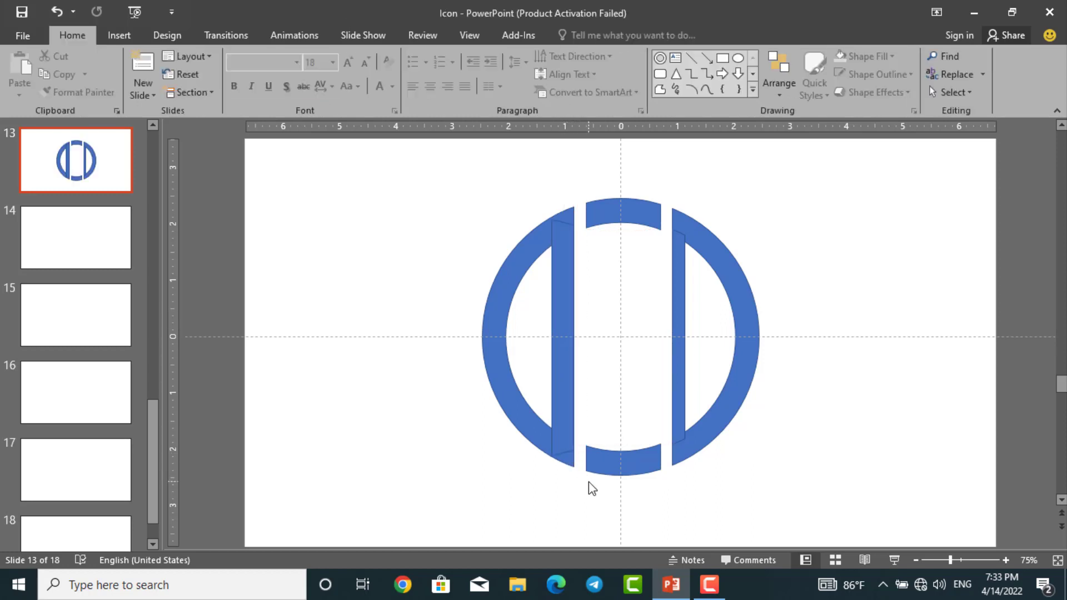
click(568, 367)
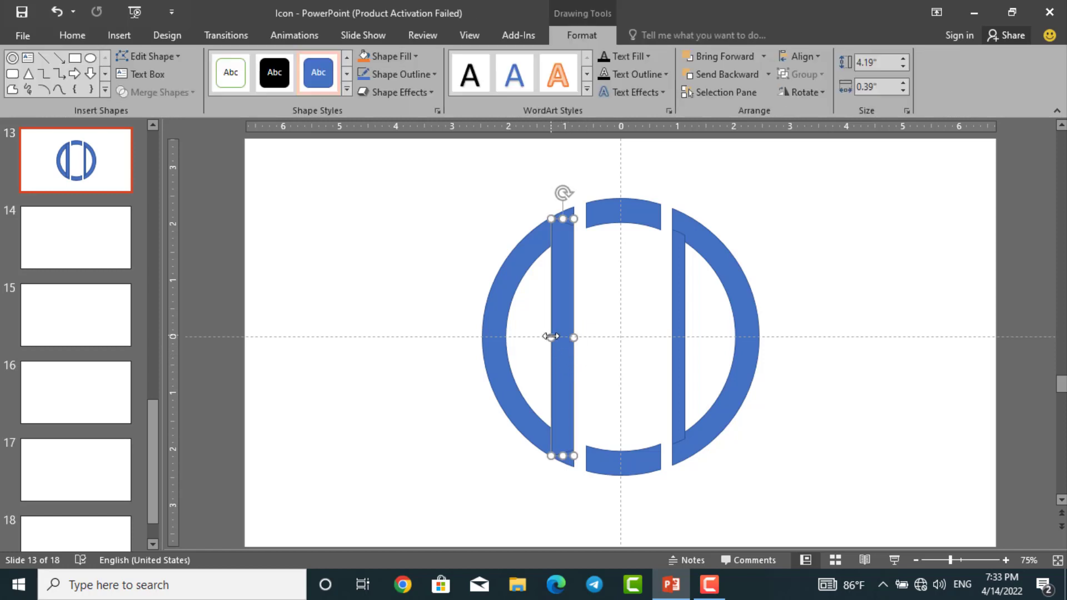
drag(551, 337, 555, 337)
click(454, 330)
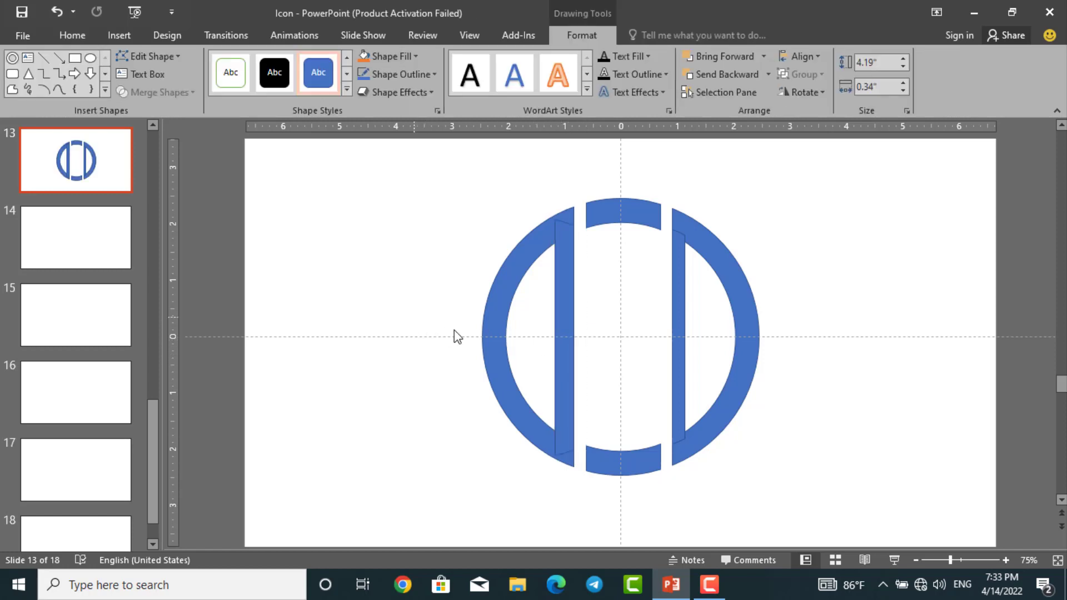
- Duplicate the left bar, rotate the copy left 90°, and fit it as a horizontal crossbar across the left ring segment
click(565, 327)
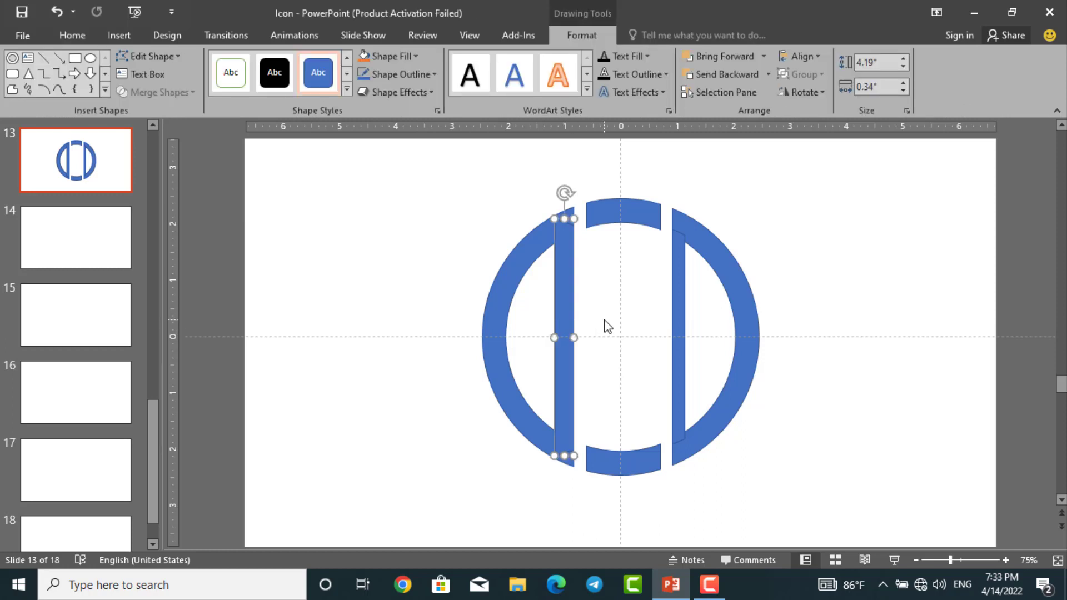
key(ctrl+d)
click(802, 92)
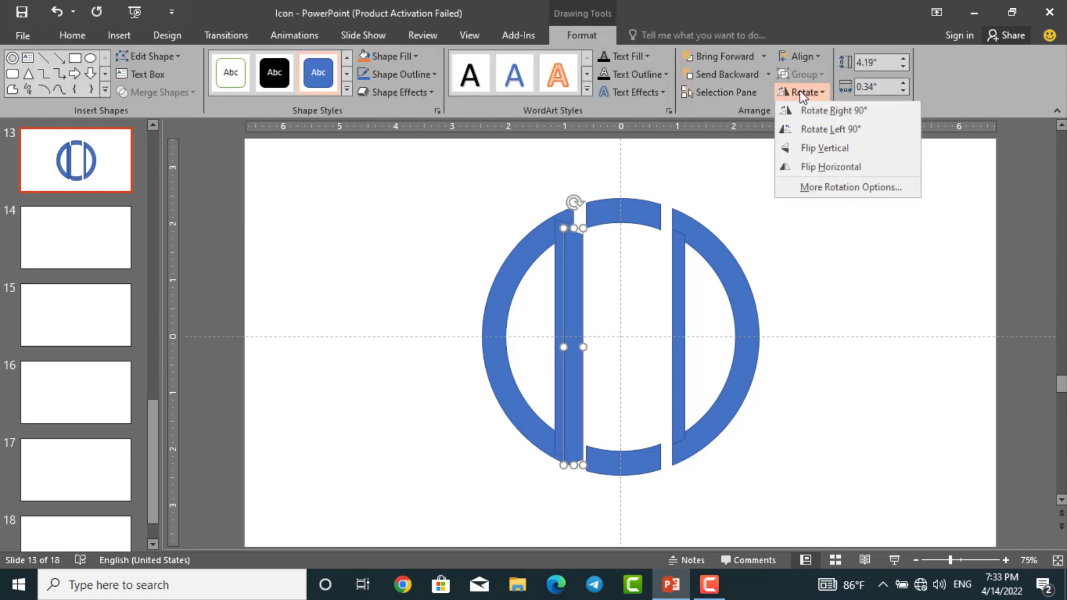
click(814, 128)
drag(602, 343, 633, 331)
drag(715, 336, 572, 337)
- Try to merge the left ring segment, its vertical bar and the crossbar with Union
shift+click(525, 278)
shift+click(560, 294)
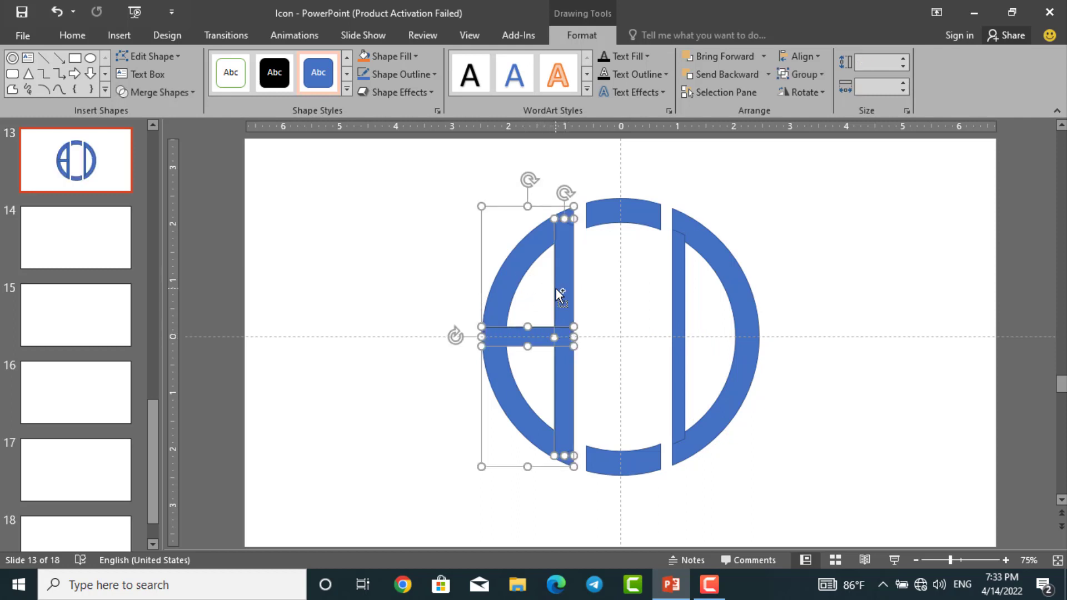
click(190, 92)
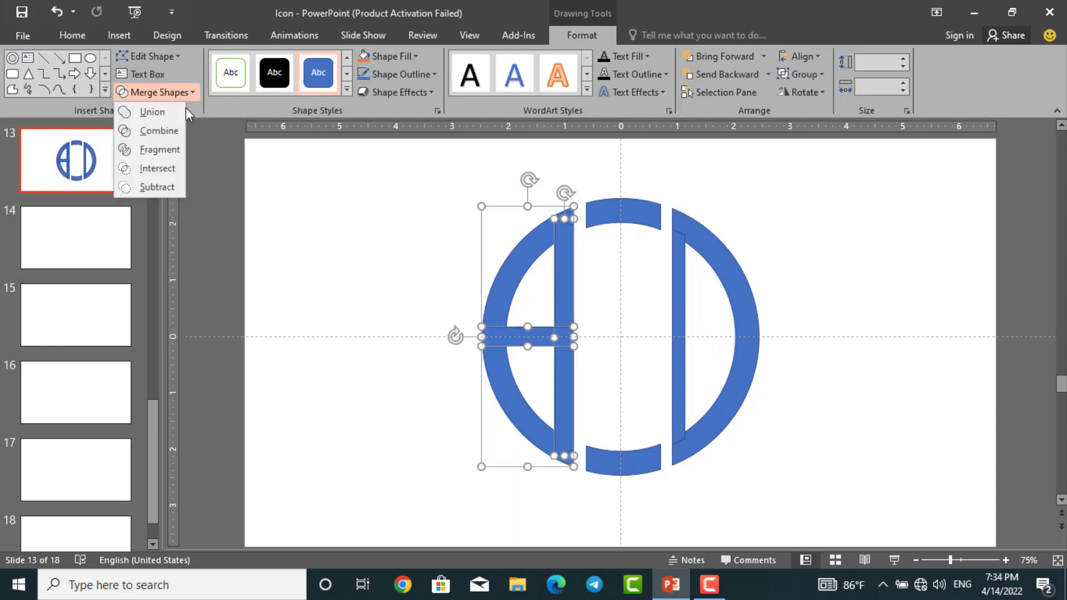
click(184, 109)
click(329, 232)
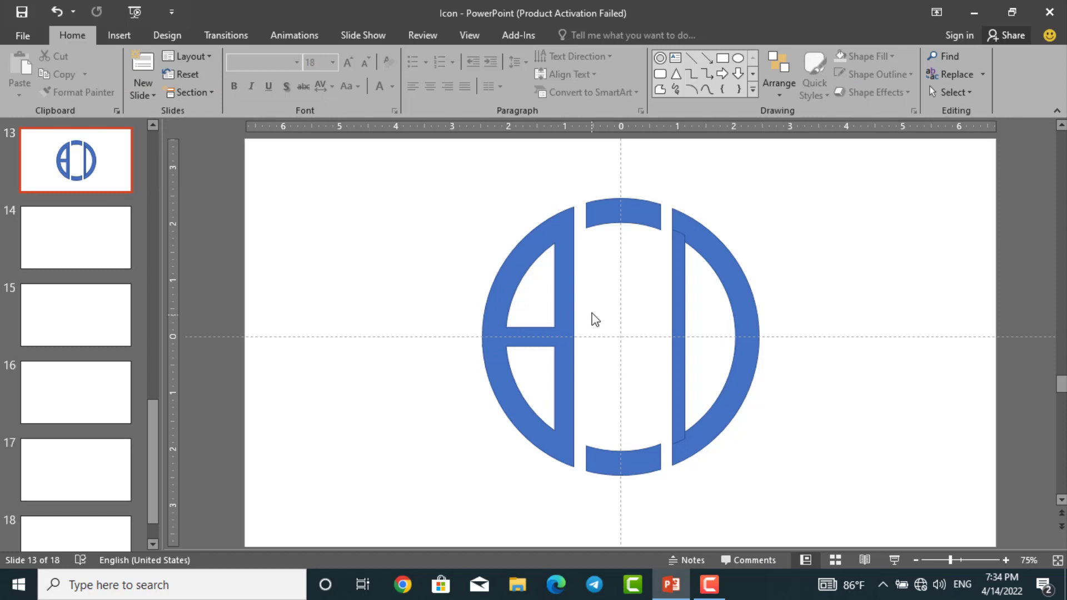
click(682, 299)
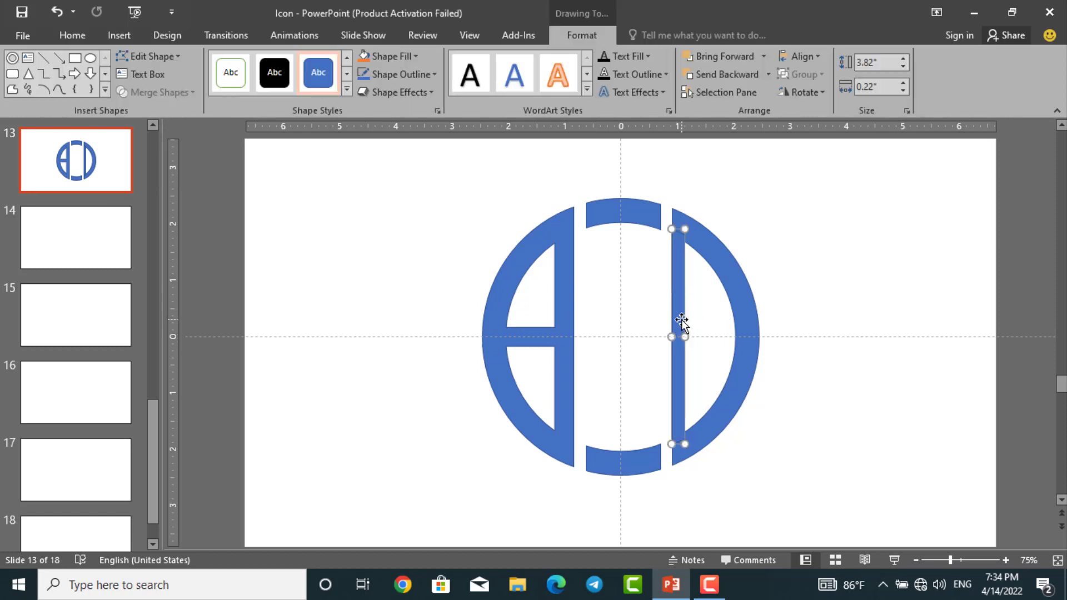
key(ctrl+z)
- Replace the thin bar on the right ring segment with a copy of the wider left bar
click(646, 303)
click(678, 303)
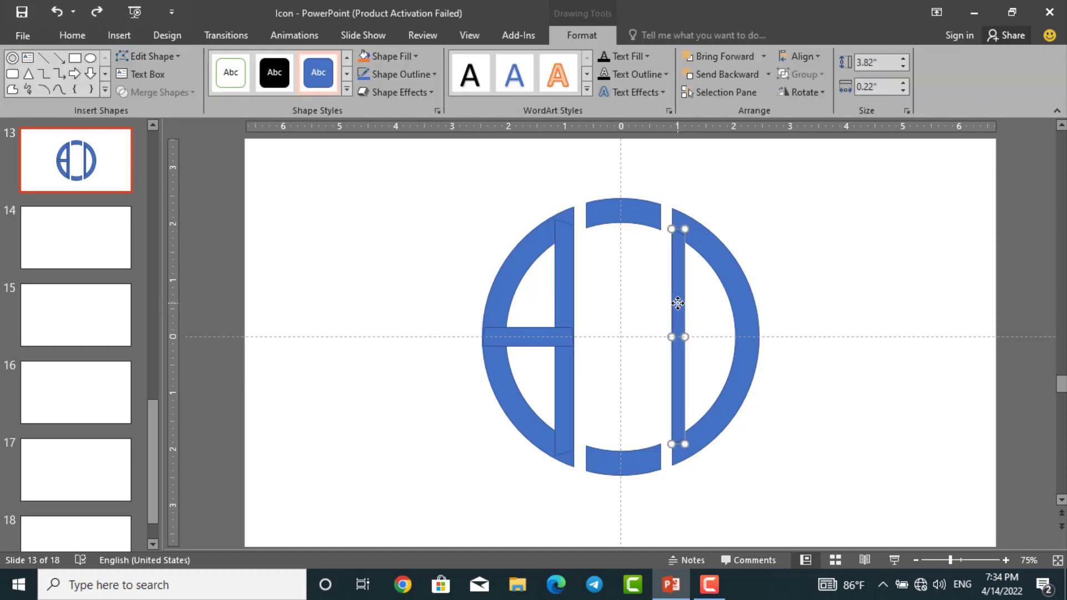
key(Delete)
click(564, 295)
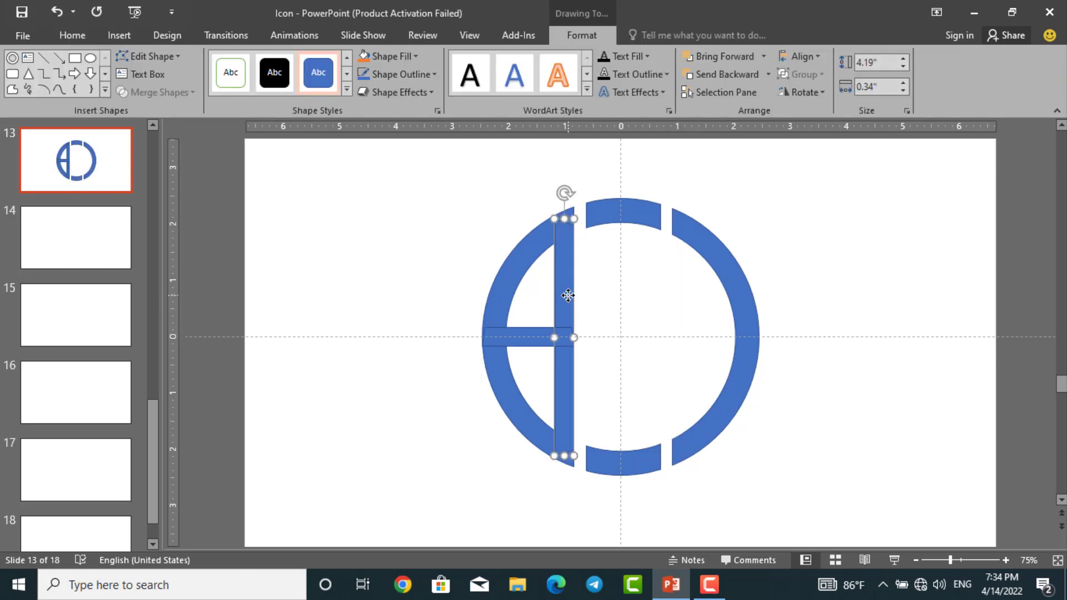
drag(564, 296, 683, 287)
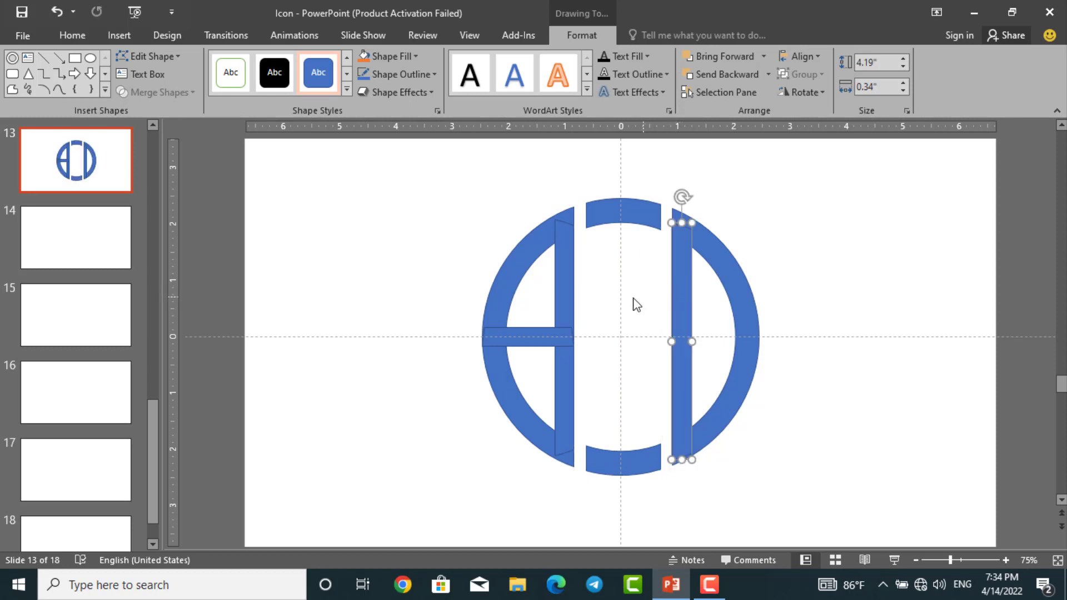
- Merge the left ring segment, its vertical bar and the crossbar into one shape with Union
click(555, 333)
shift+click(561, 307)
shift+click(526, 271)
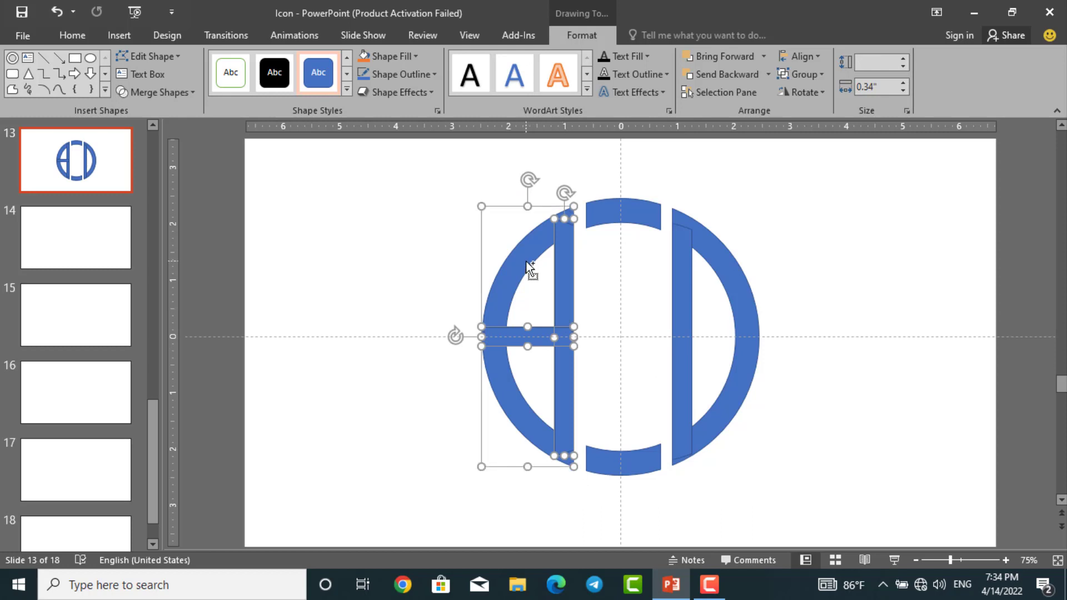
click(194, 92)
click(150, 177)
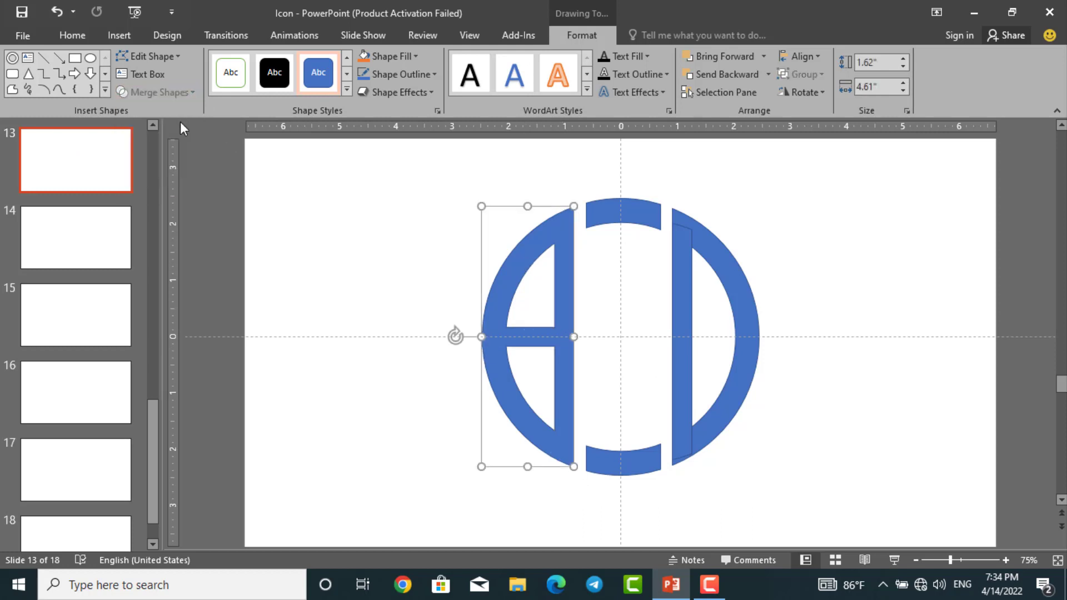
click(655, 328)
- Place copies of the right segment's bar along the left and right edges of the middle pieces, joining top and bottom arcs
click(687, 326)
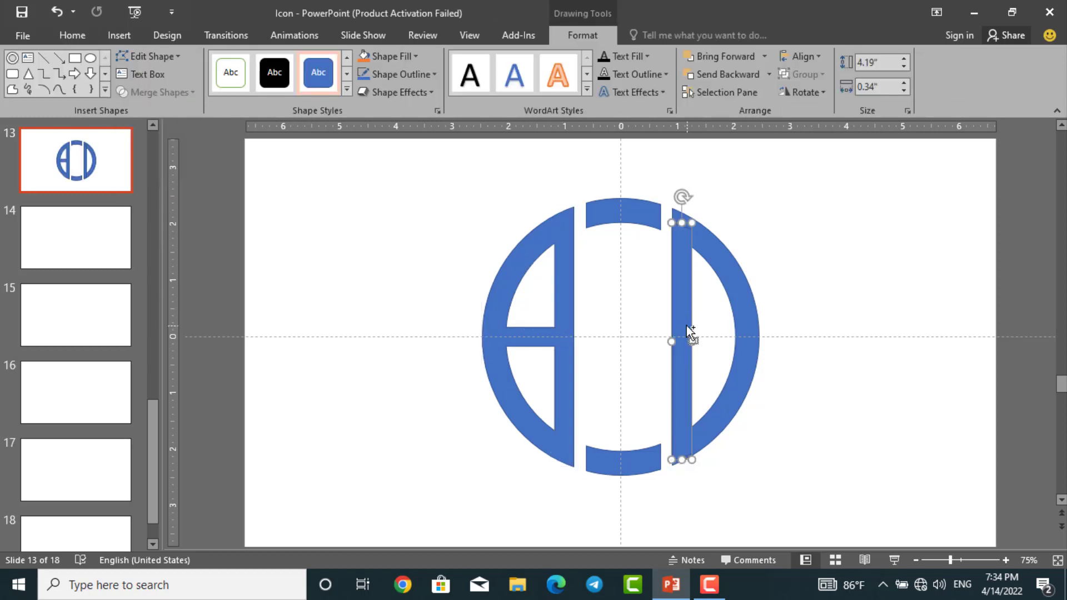
drag(687, 332, 594, 307)
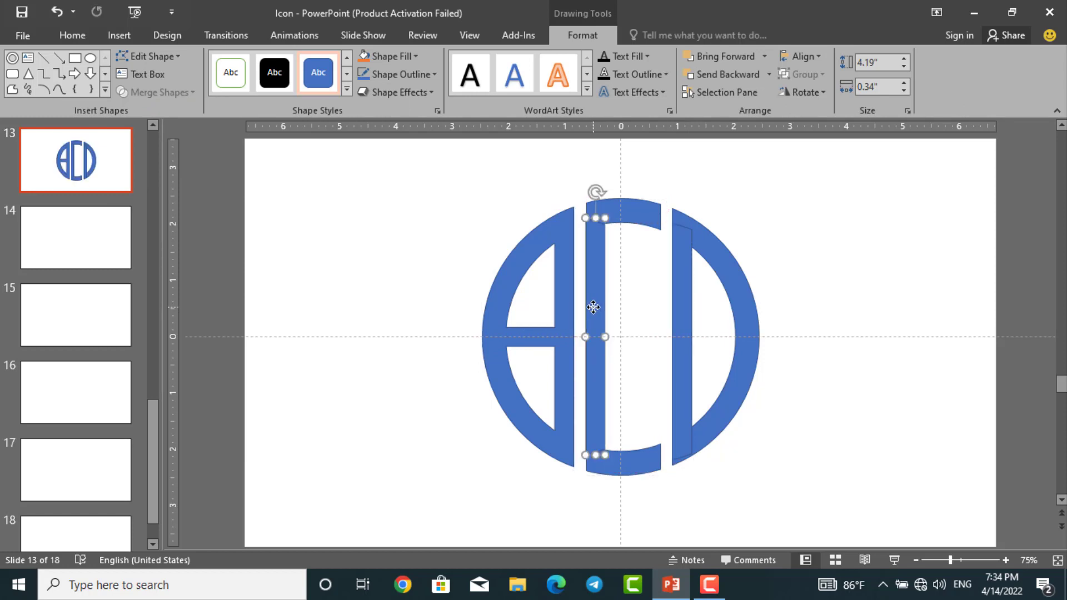
click(632, 313)
double_click(594, 312)
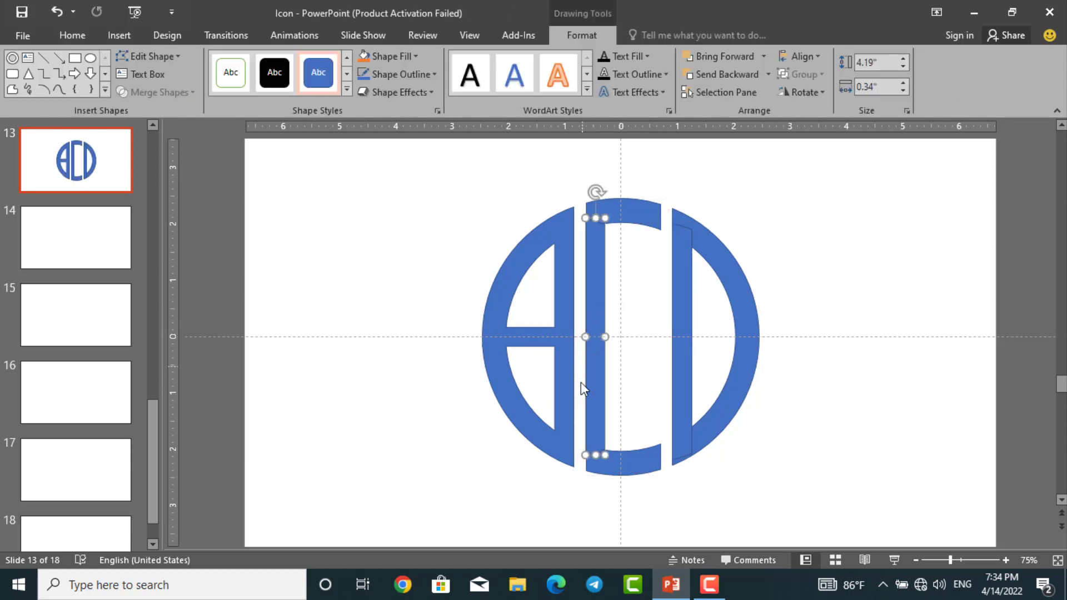
drag(593, 455, 656, 406)
click(677, 482)
click(679, 422)
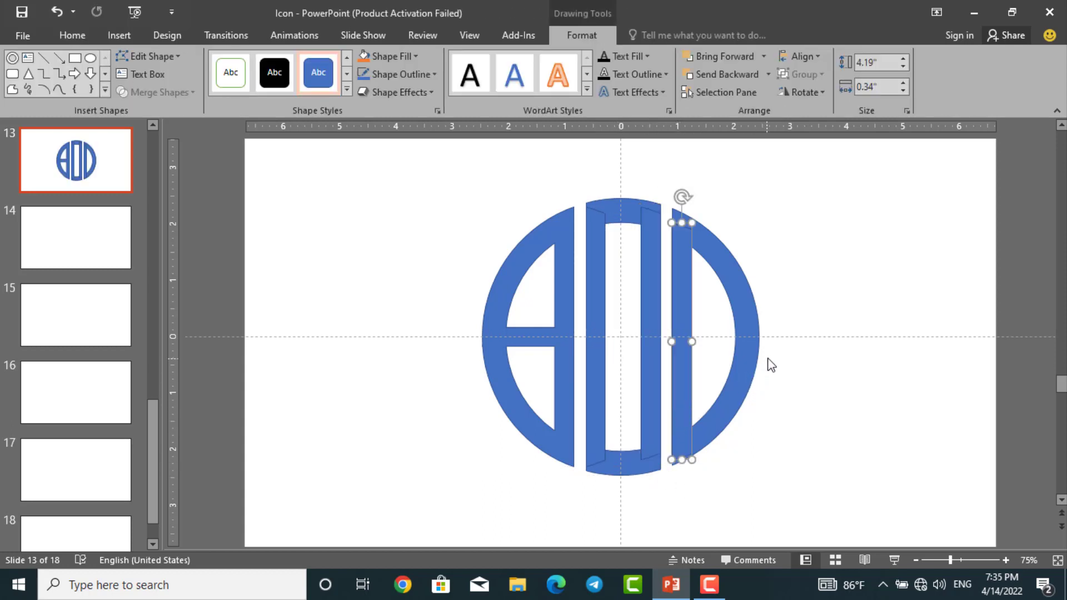
click(822, 253)
scroll(823, 249, up, 3)
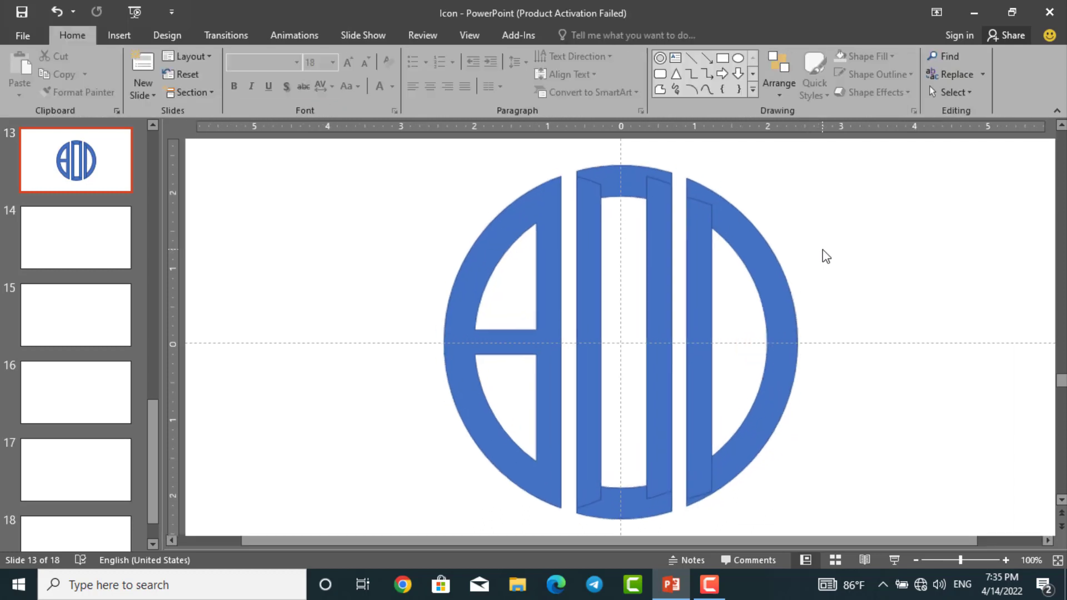
scroll(823, 257, down, 3)
click(683, 321)
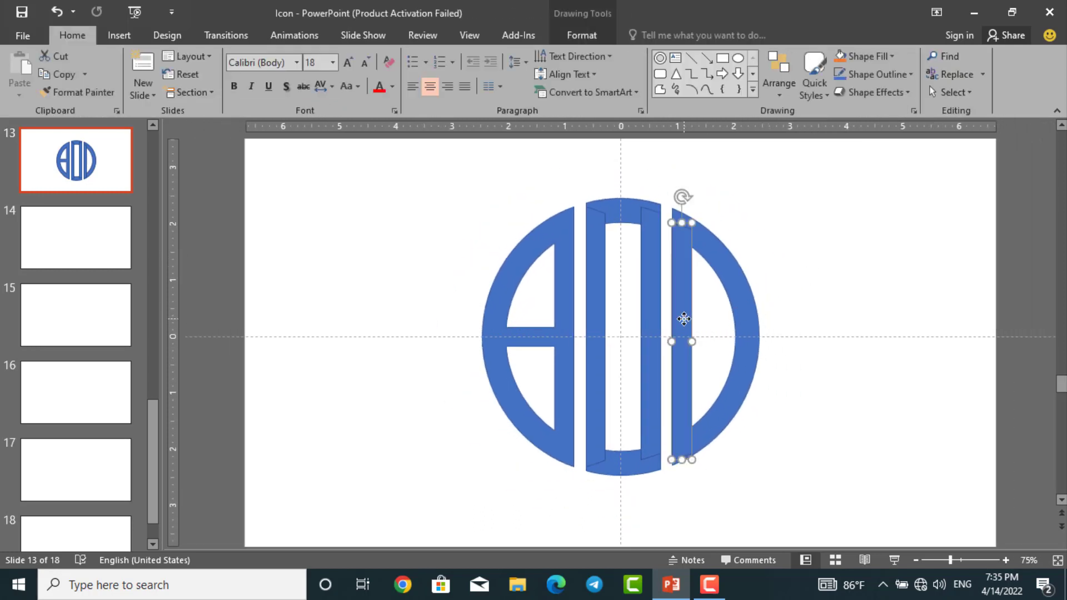
click(774, 257)
click(723, 59)
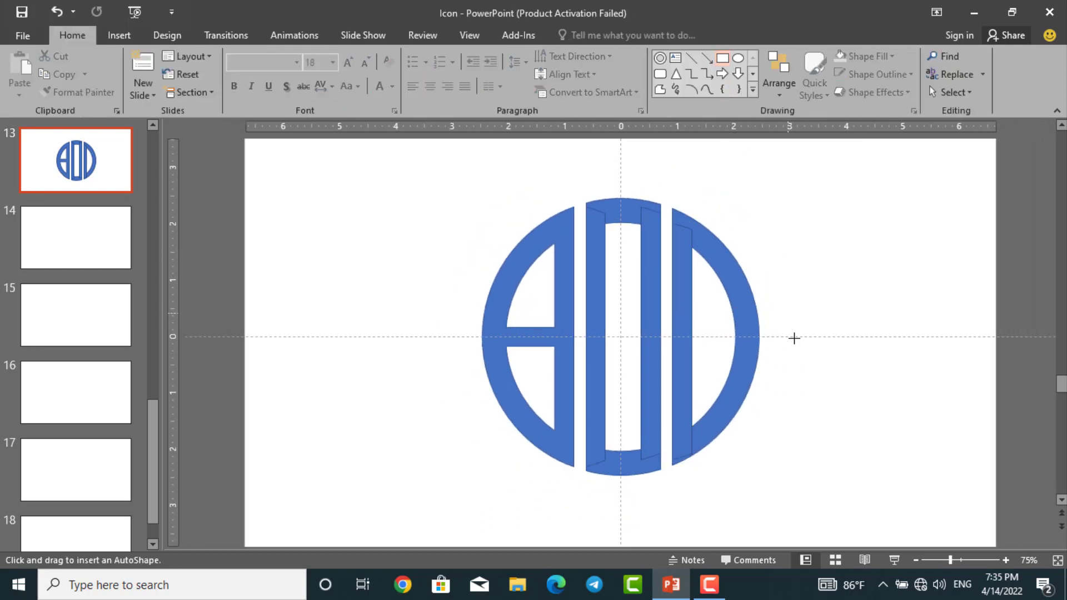
mouse_move(780, 354)
mouse_down()
mouse_move(724, 329)
mouse_move(749, 338)
mouse_move(756, 322)
mouse_move(761, 340)
mouse_move(806, 311)
mouse_up()
key(Delete)
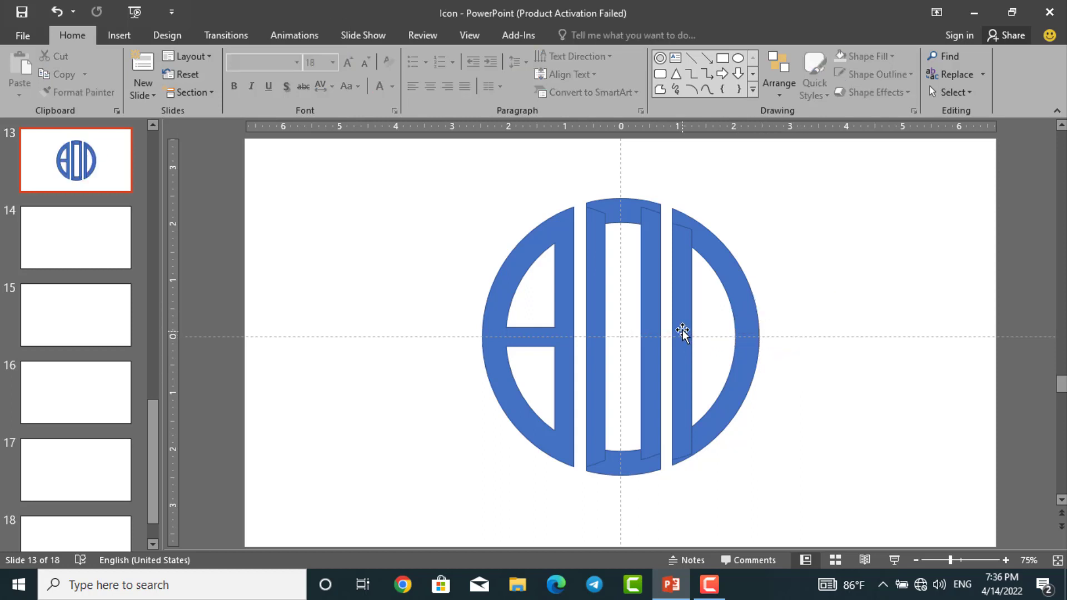
- Rotate the right segment's vertical bar 90° left and fit it as a crossbar about 1.53" long across the segment's middle
click(681, 332)
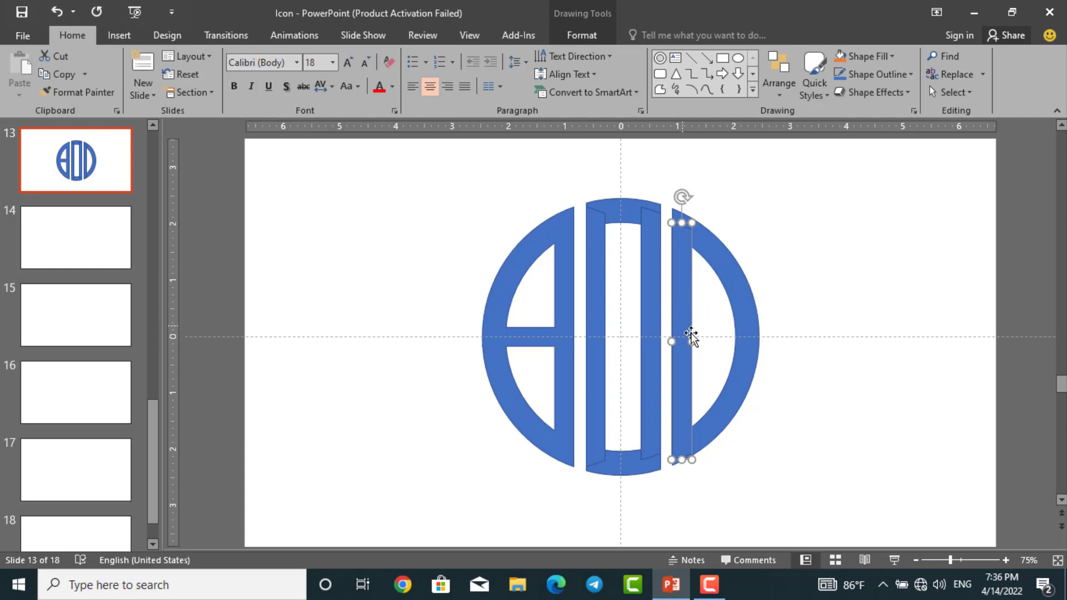
drag(679, 369, 681, 372)
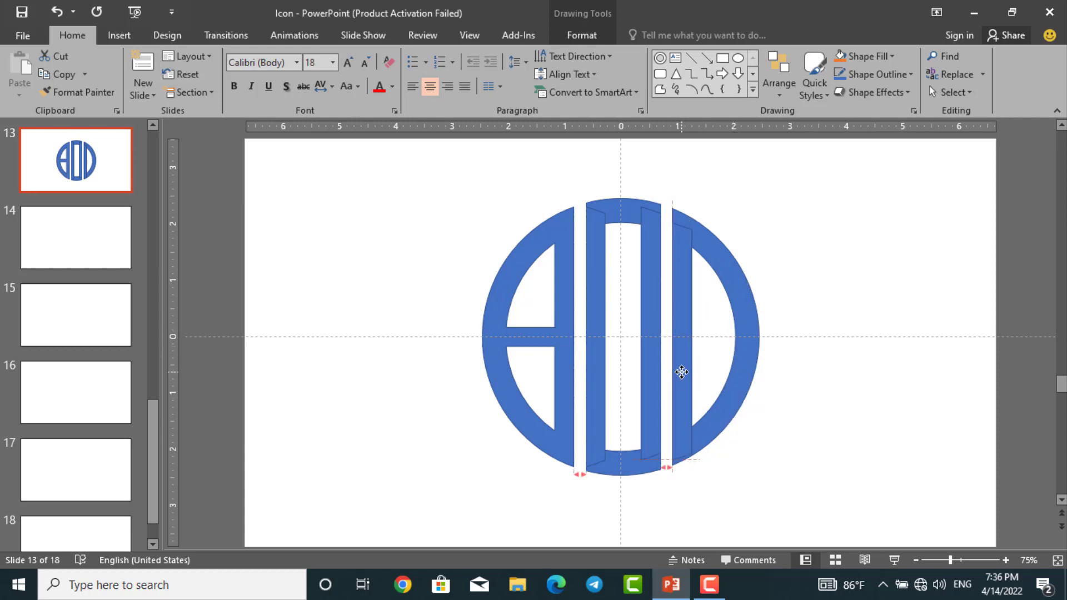
drag(681, 371, 705, 370)
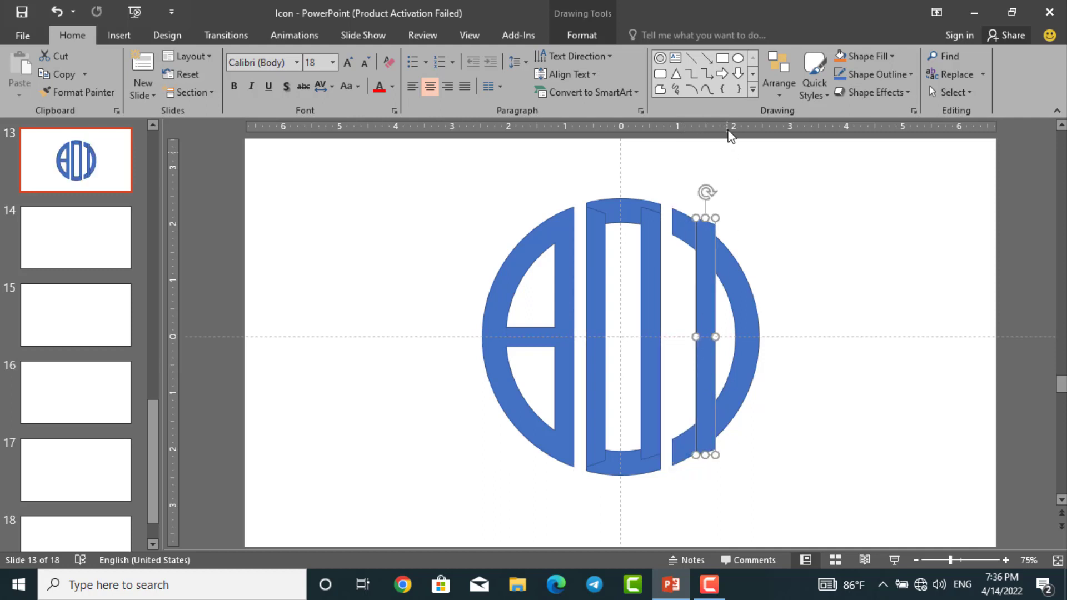
click(582, 33)
click(804, 92)
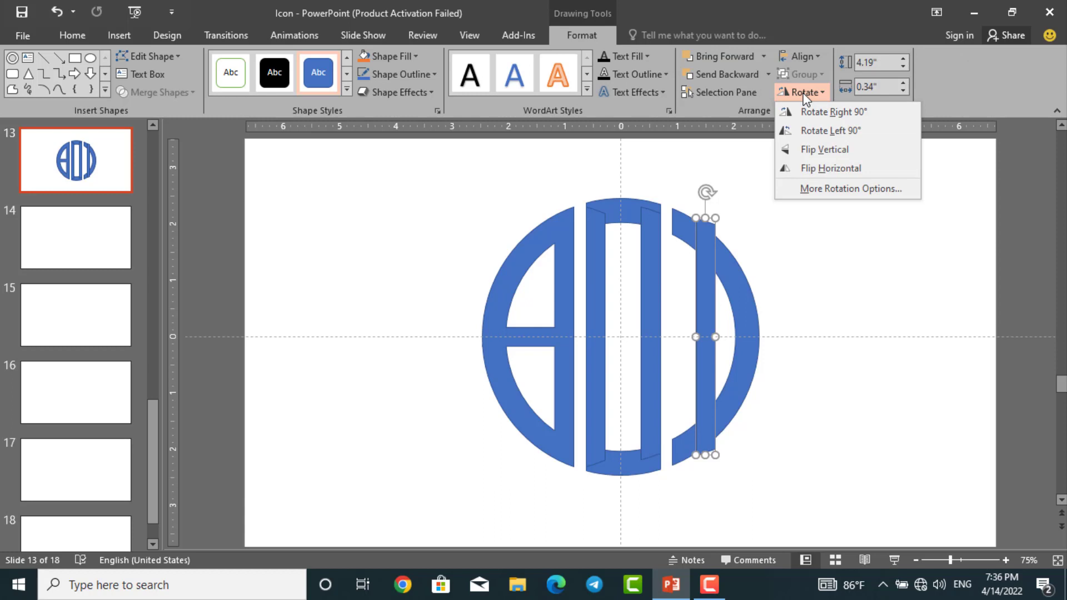
click(810, 131)
drag(789, 330, 755, 336)
scroll(767, 328, up, 3)
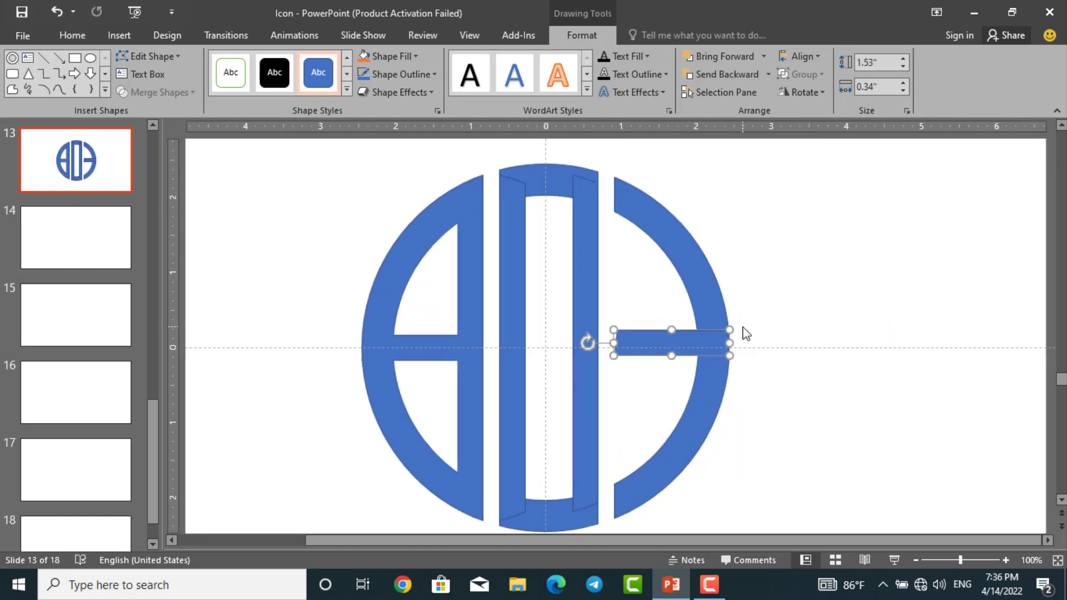
scroll(745, 332, down, 2)
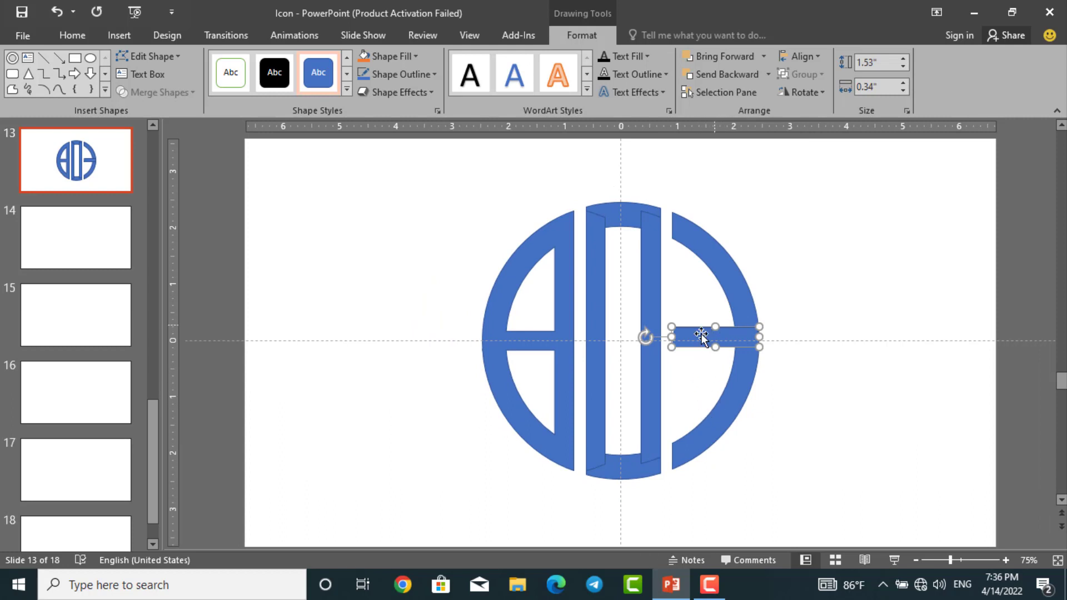
- Duplicate the crossbar, rotate the copy 90° left and fit it, about 1.44" long, to the right segment's lower inner edge
drag(698, 334, 708, 344)
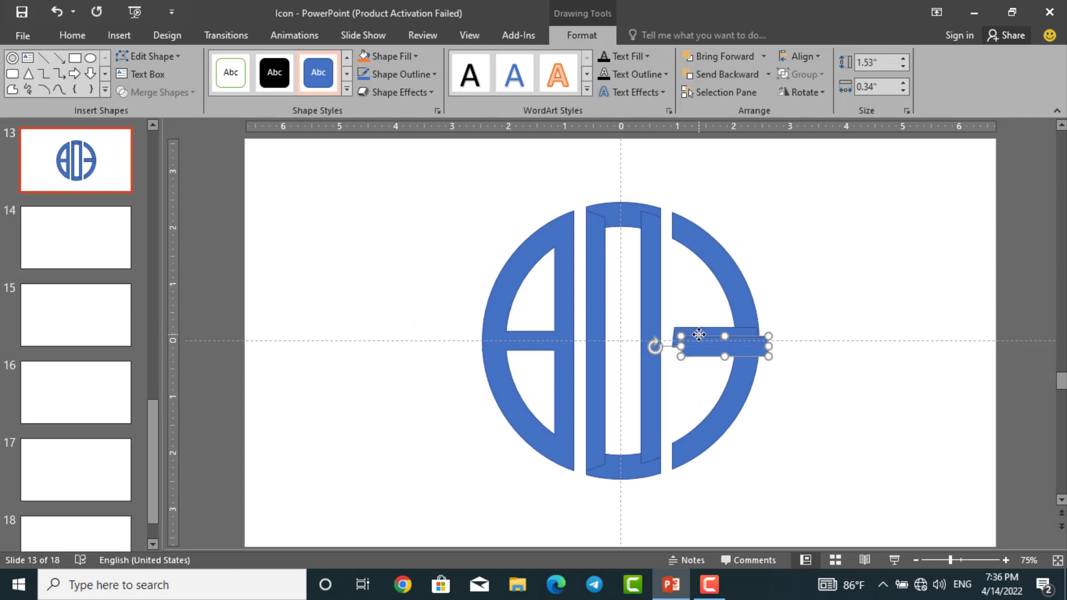
click(825, 91)
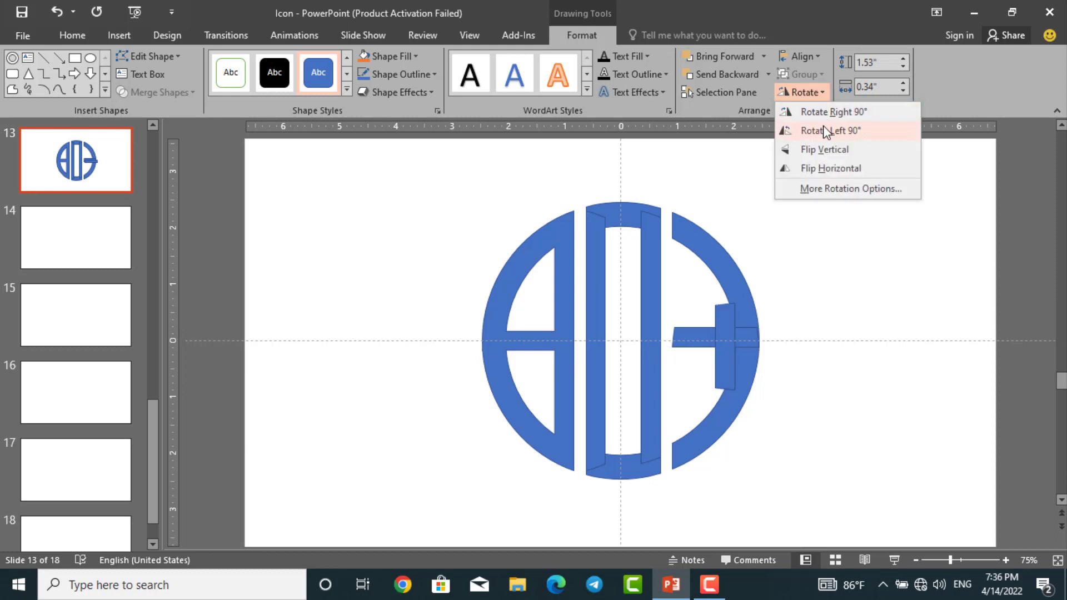
click(811, 134)
drag(729, 308, 679, 370)
- Duplicate the short bar onto the right segment's upper inner edge and lengthen it to about 2.19" to meet the crossbar
key(ctrl+d)
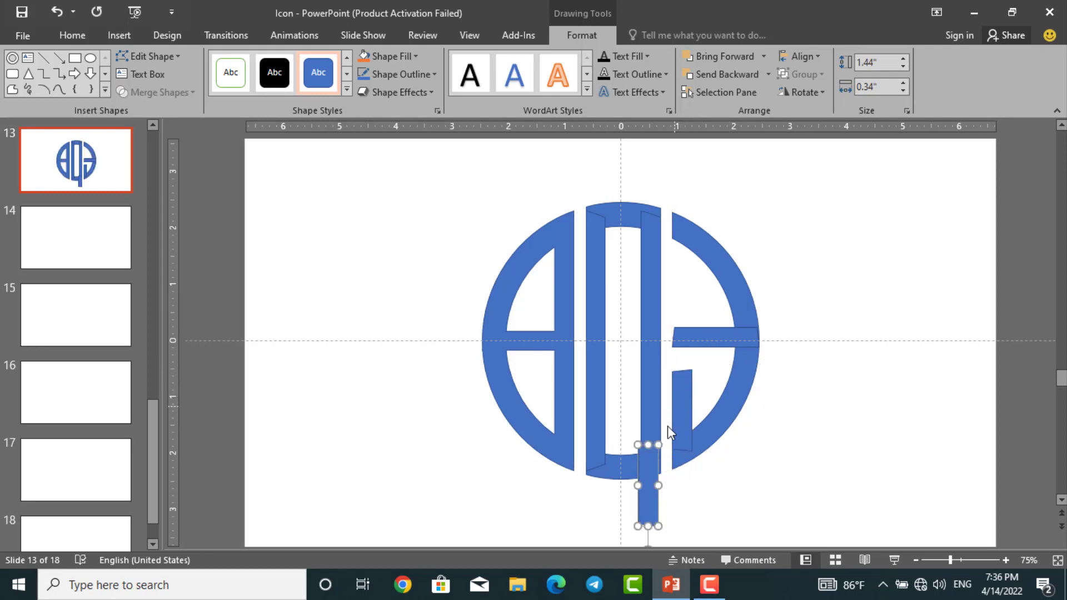
drag(647, 482, 680, 260)
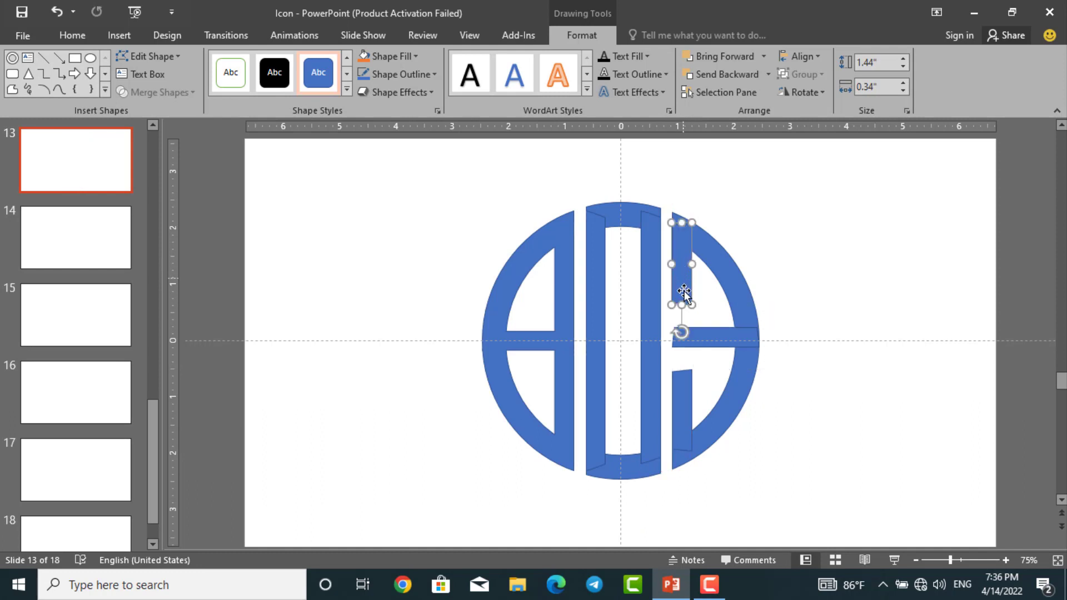
drag(681, 309, 687, 346)
click(870, 370)
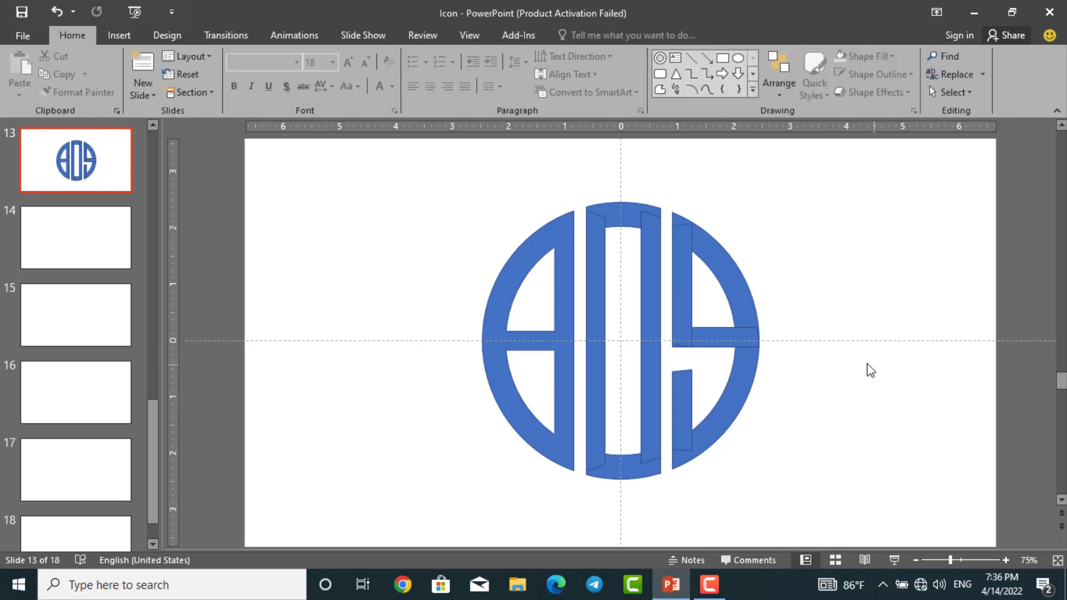
click(732, 288)
click(810, 254)
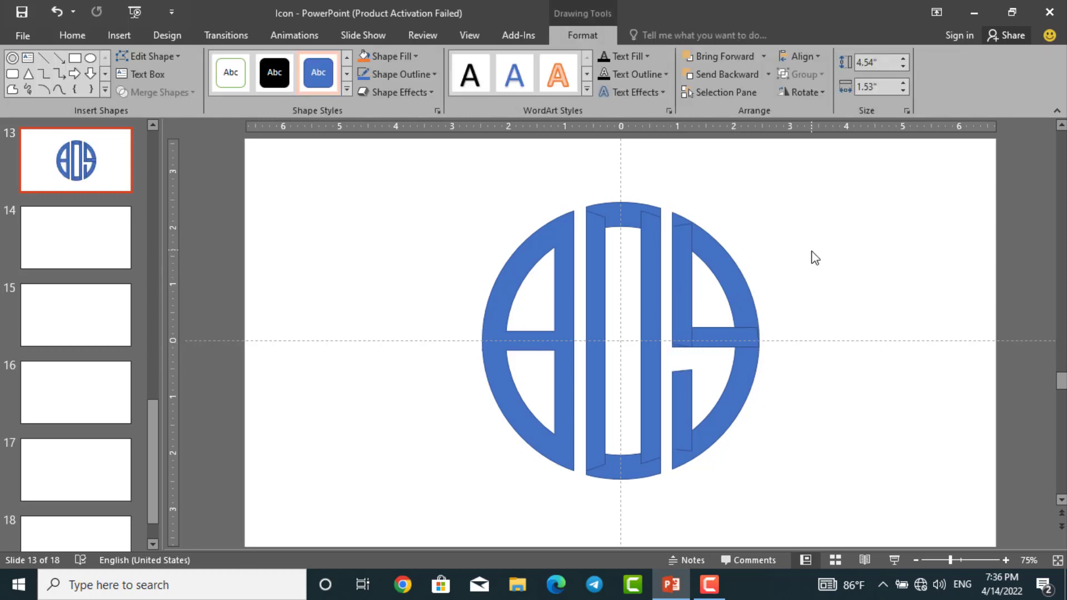
click(689, 284)
click(818, 282)
click(689, 288)
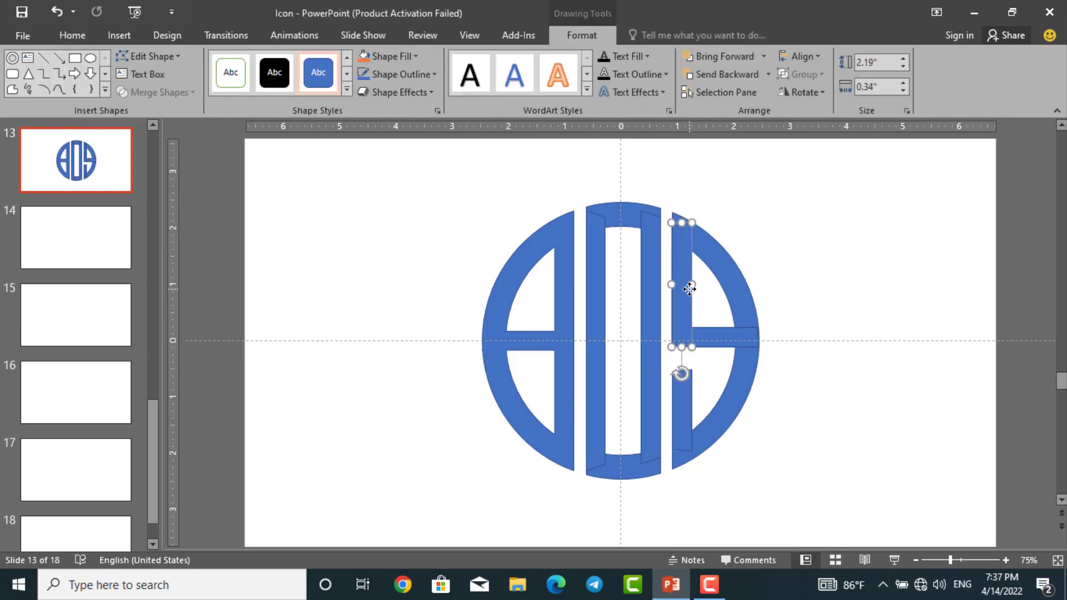
- Place a copy of the crossbar slightly above the original across the right ring segment and fragment the copy with the segment
click(711, 329)
drag(712, 328, 739, 315)
shift+click(743, 297)
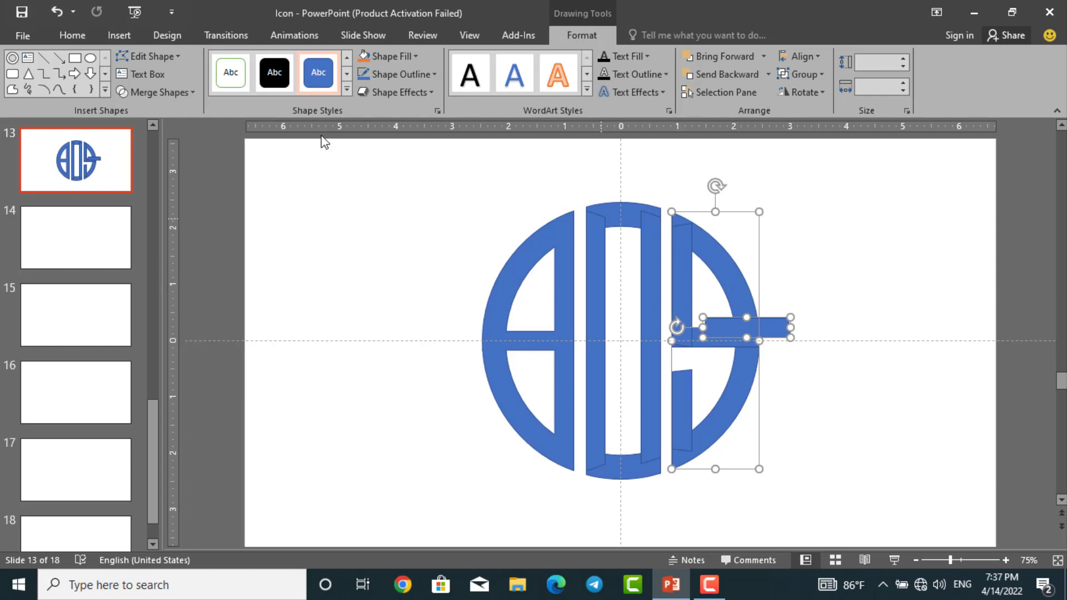
click(193, 93)
click(171, 146)
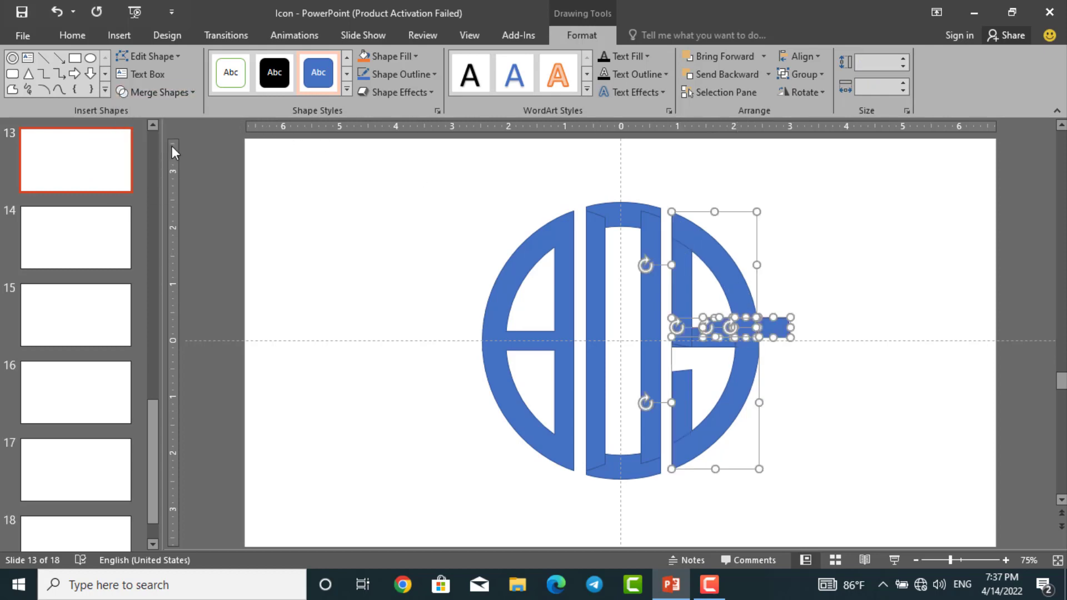
- Delete the copied crossbar's fragments to cut a gap in the right ring segment above the remaining crossbar
click(485, 282)
click(786, 328)
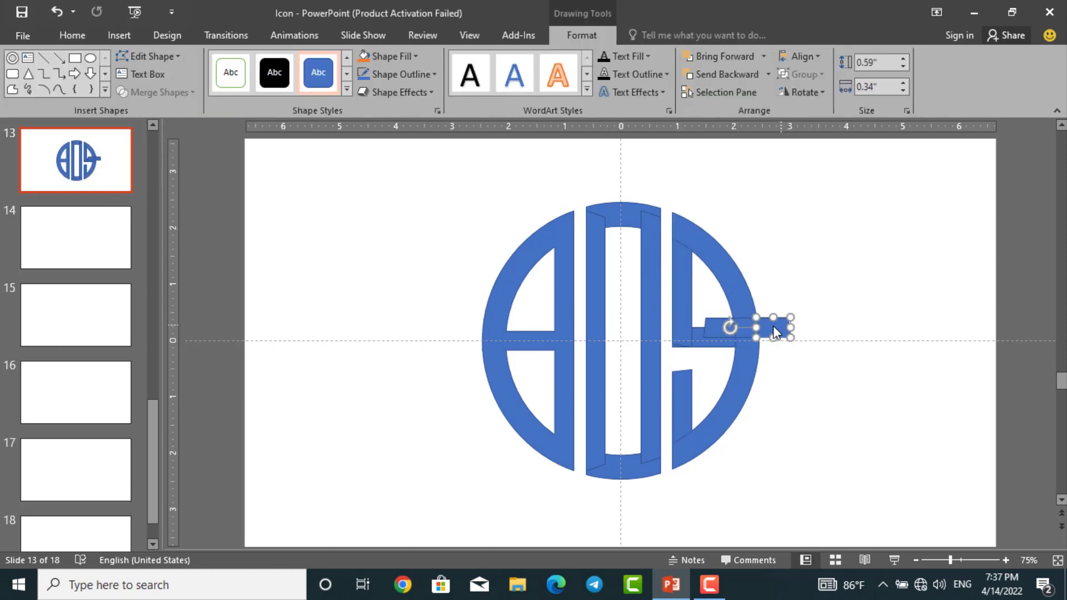
key(Delete)
click(725, 327)
key(Delete)
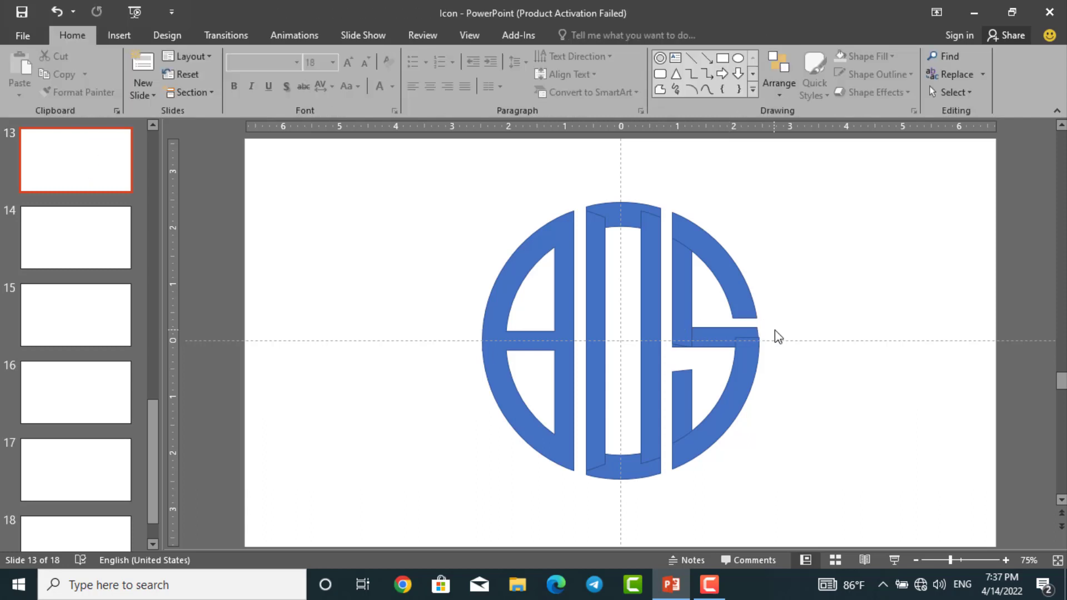
- Merge the right segment's two arcs, crossbar and both vertical bars into one S shape with Union
click(730, 334)
shift+click(692, 295)
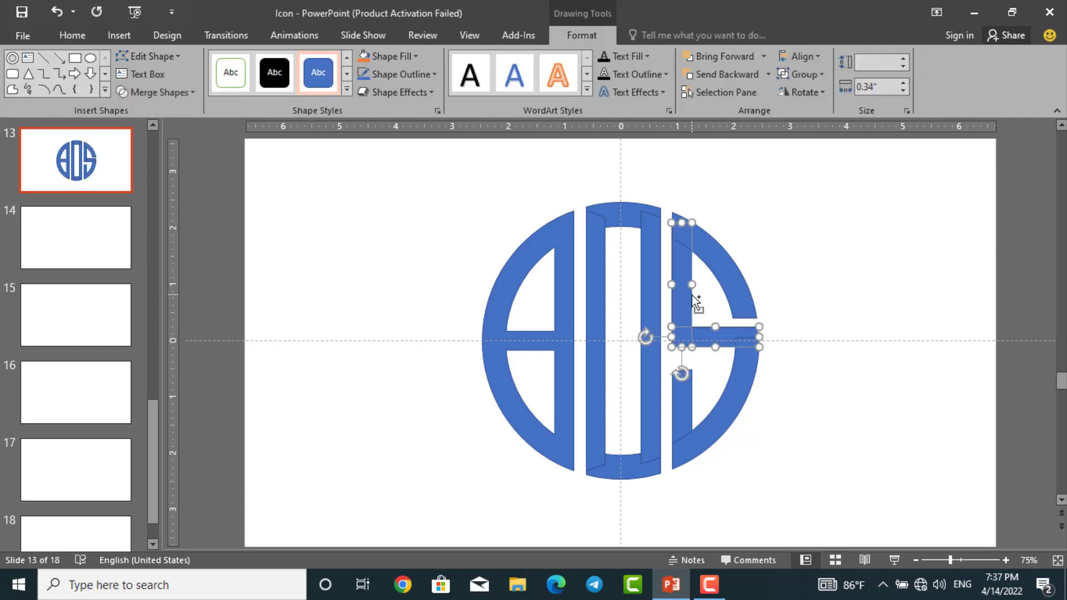
shift+click(719, 275)
shift+click(731, 376)
shift+click(688, 389)
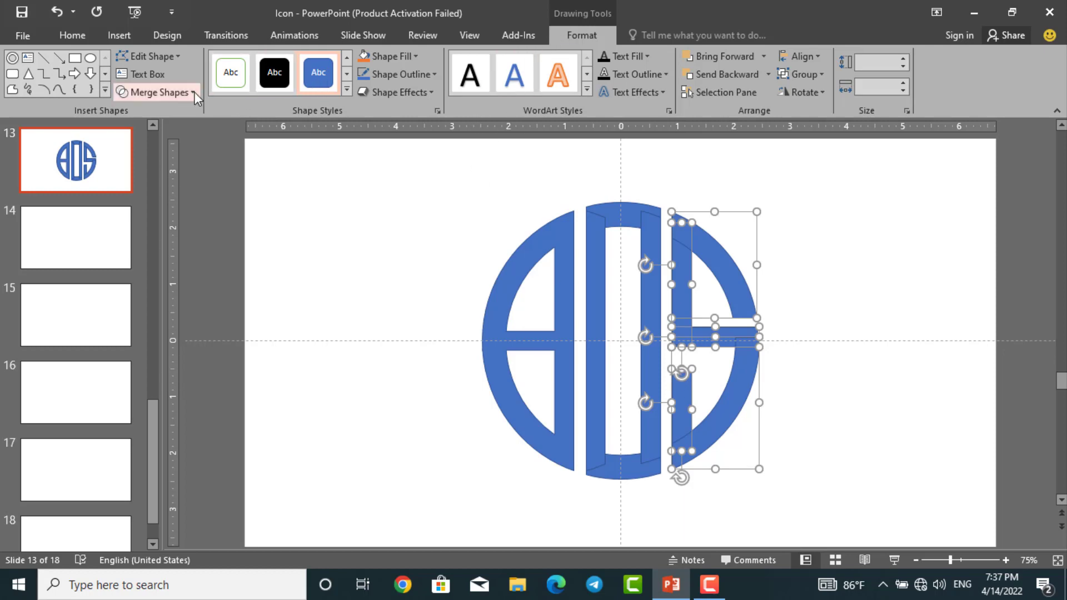
click(167, 92)
click(176, 112)
click(824, 409)
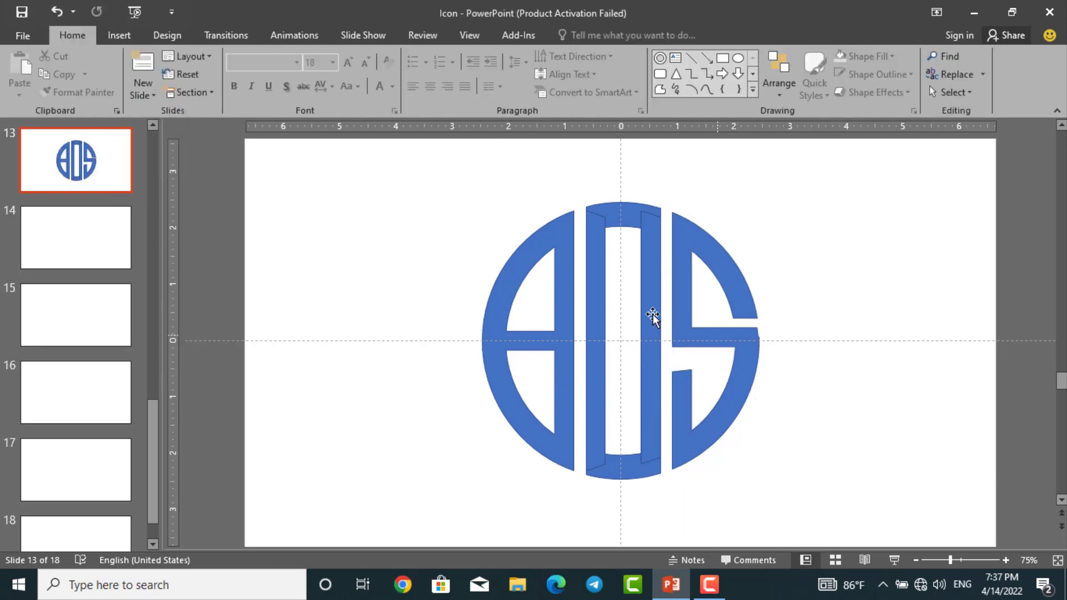
- Merge the middle section's two vertical bars and its top and bottom arcs into one O shape with Union
click(646, 313)
shift+click(597, 255)
shift+click(618, 219)
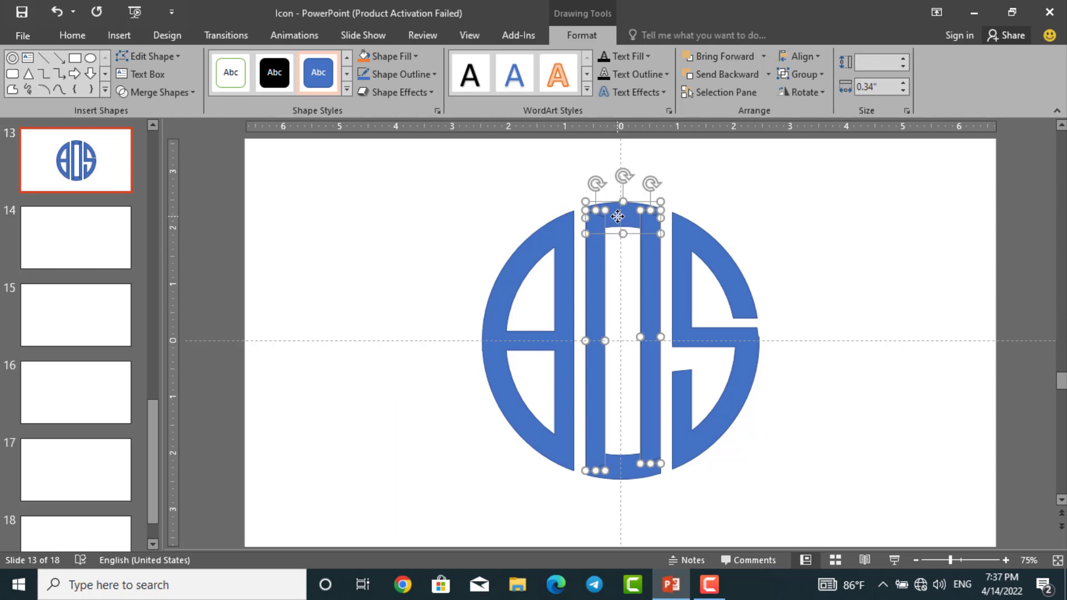
shift+click(620, 473)
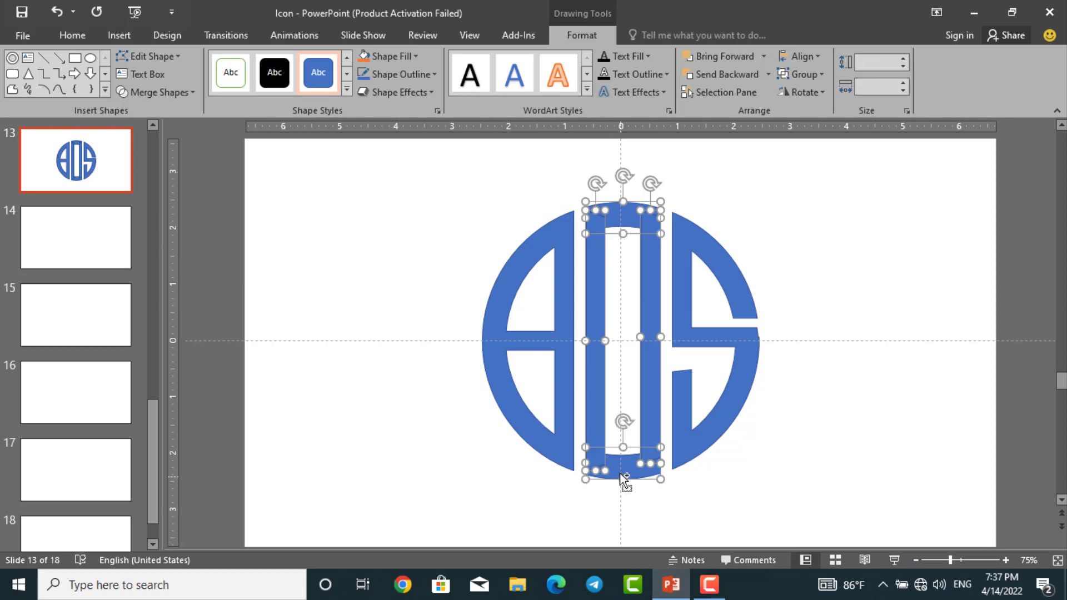
click(191, 92)
click(175, 114)
click(472, 266)
scroll(472, 267, down, 1)
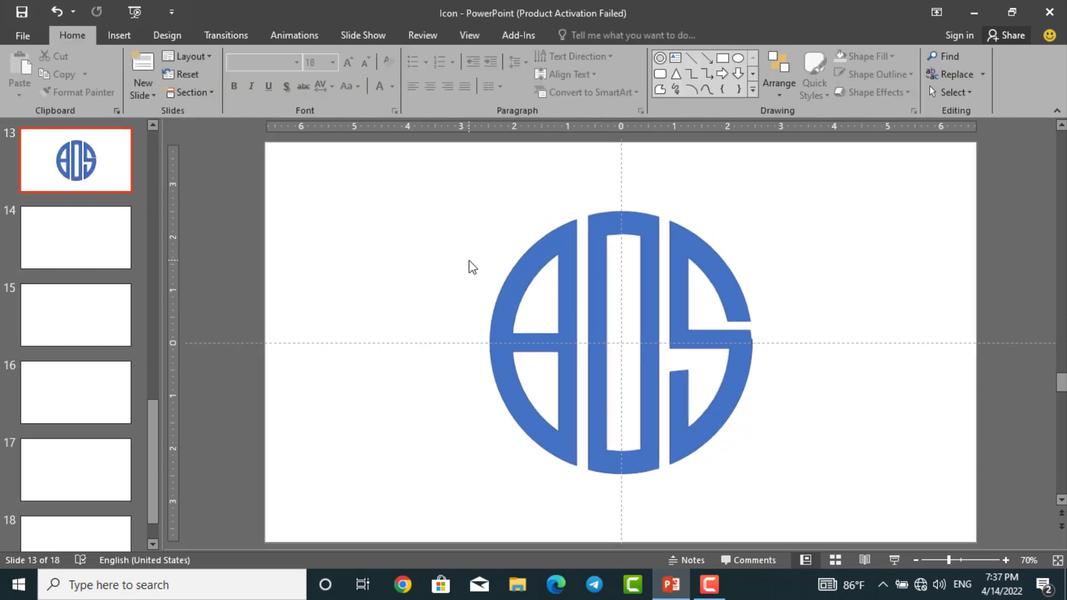
- Merge the three letter shapes into a single logo shape with Union
mouse_move(453, 196)
mouse_down()
mouse_move(779, 445)
mouse_move(791, 486)
mouse_up()
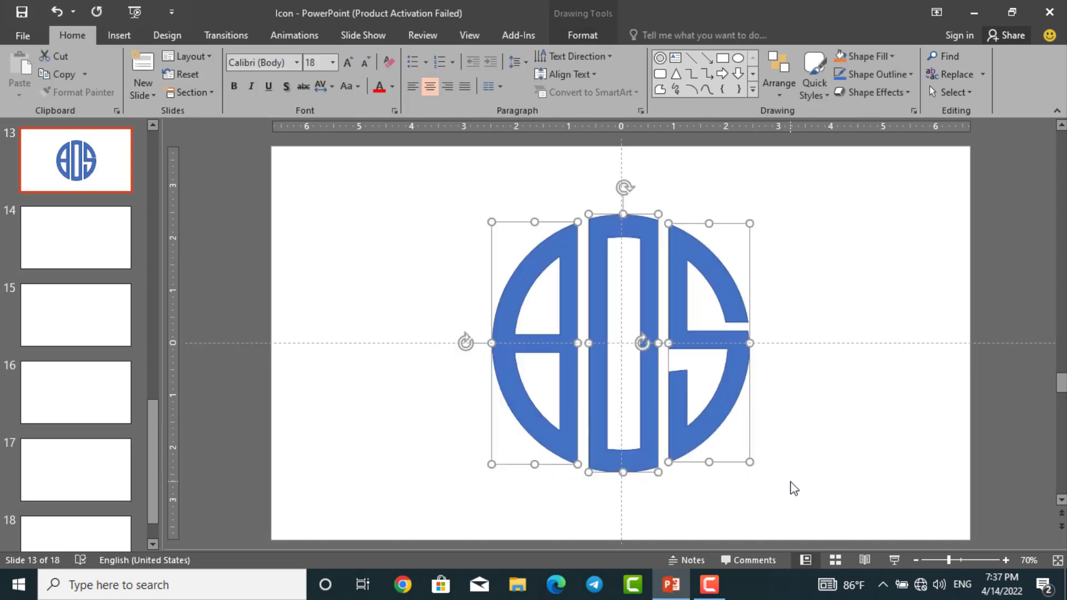
click(589, 35)
click(180, 94)
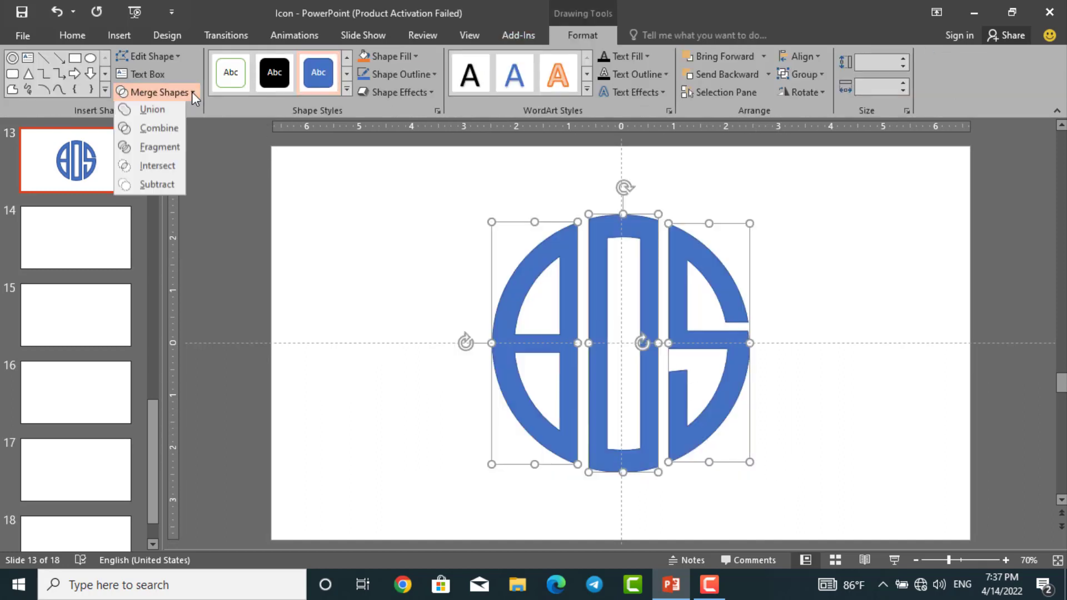
click(173, 114)
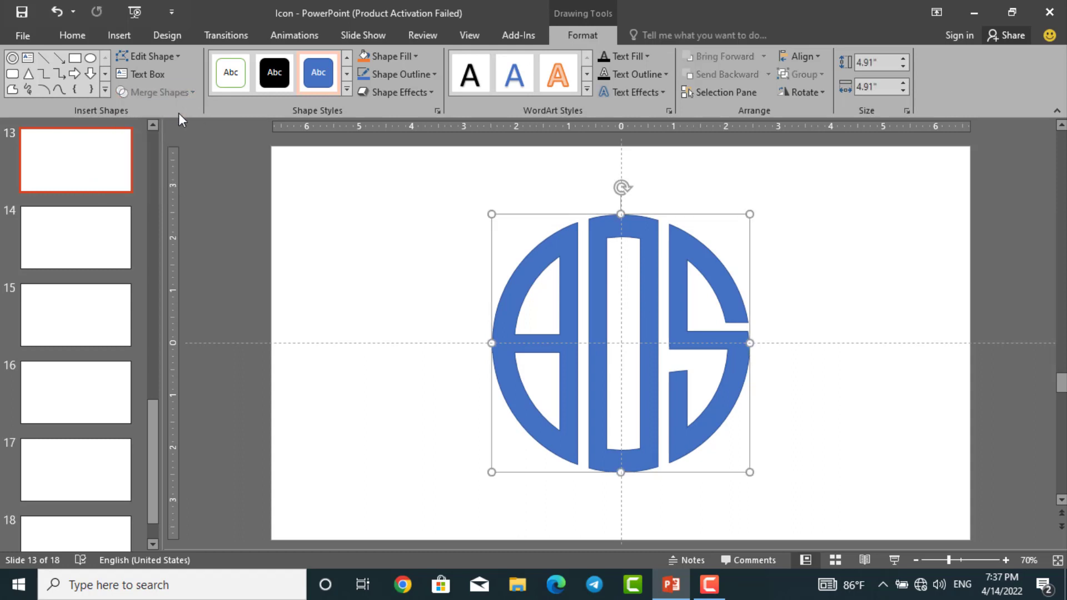
- Remove the merged logo's outline and fill it with the standard Orange colour
click(429, 73)
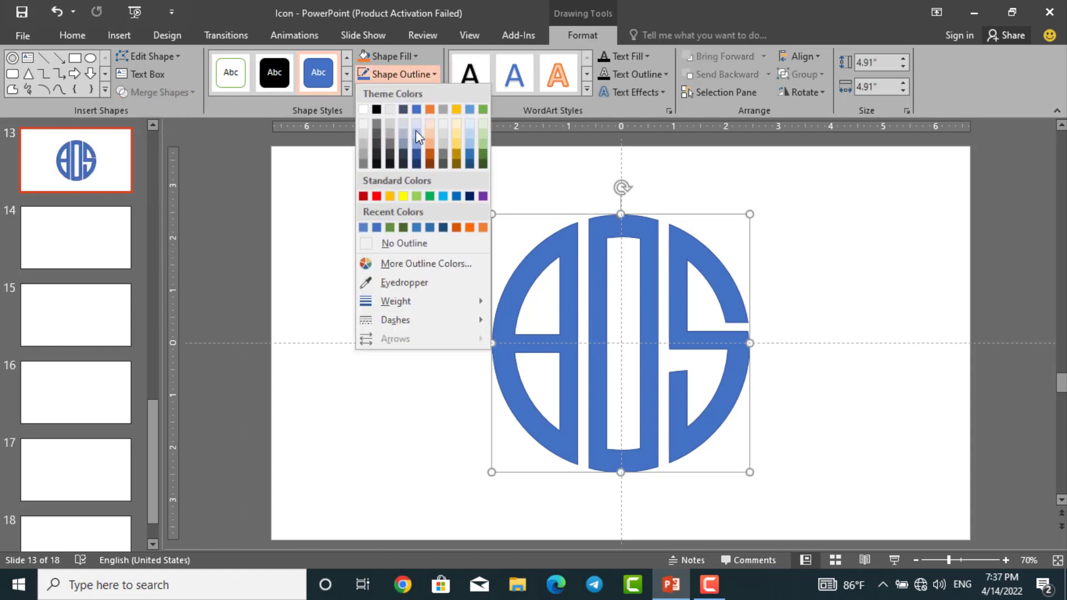
click(395, 238)
click(417, 56)
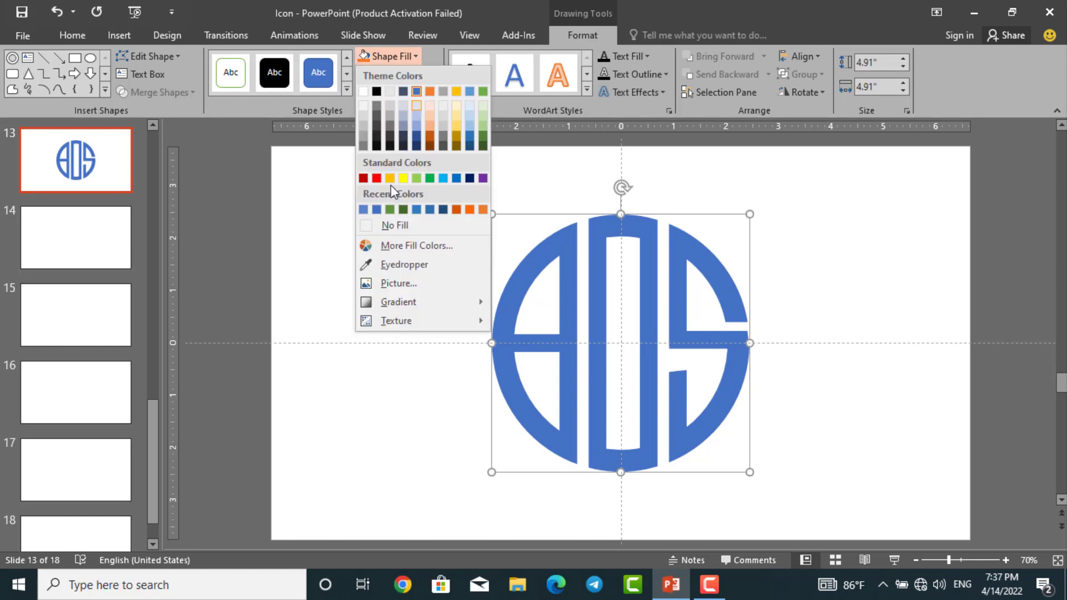
click(392, 179)
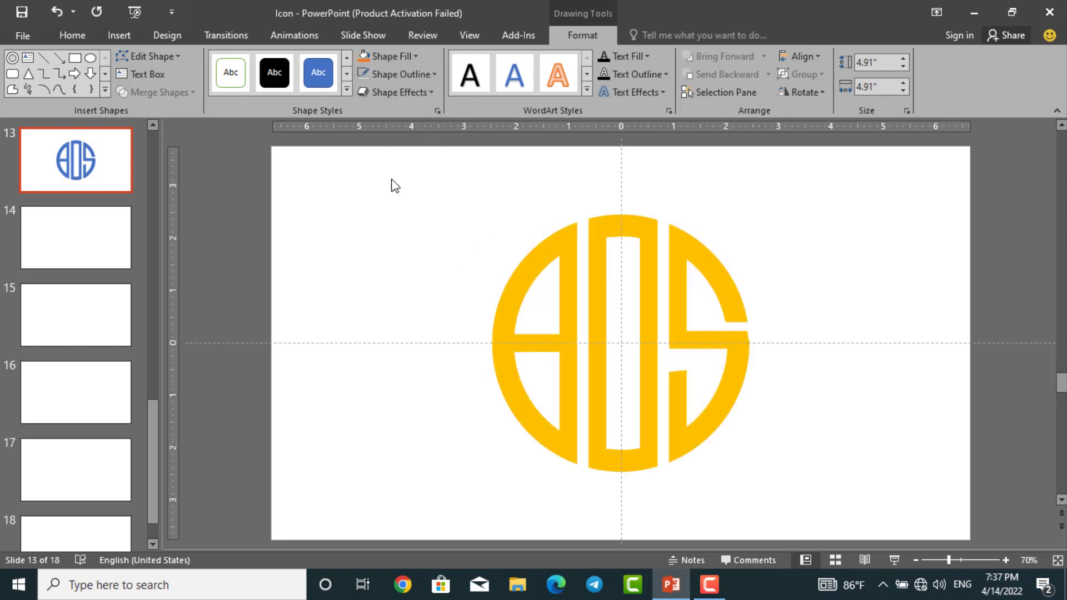
click(419, 283)
scroll(439, 298, down, 2)
scroll(435, 291, down, 2)
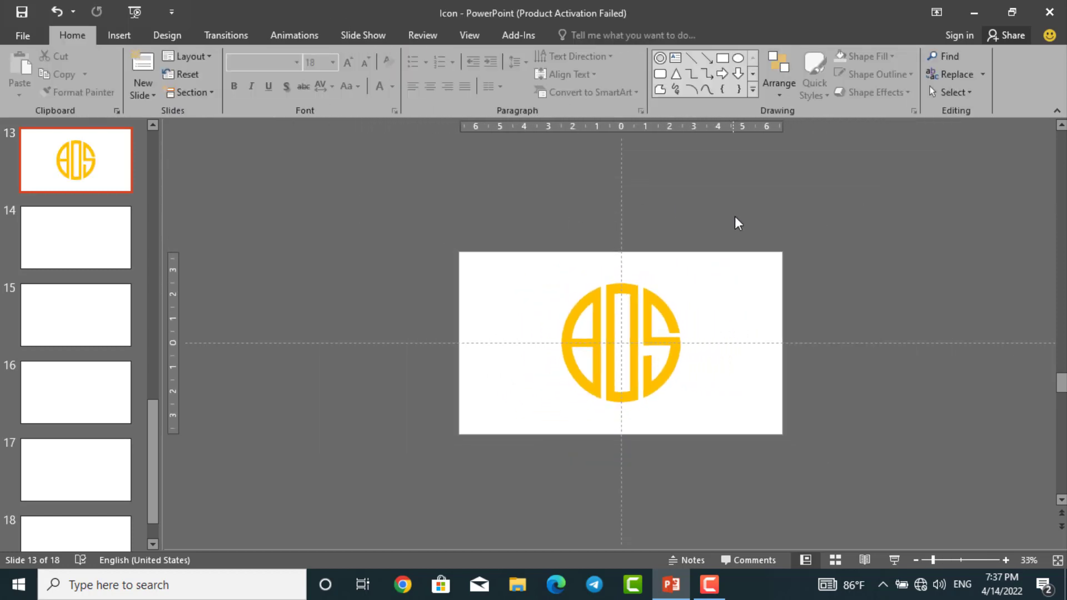
- Draw a circle about 5.86" in diameter centred over the logo on the slide guides and send it to the back
scroll(730, 235, up, 3)
click(737, 58)
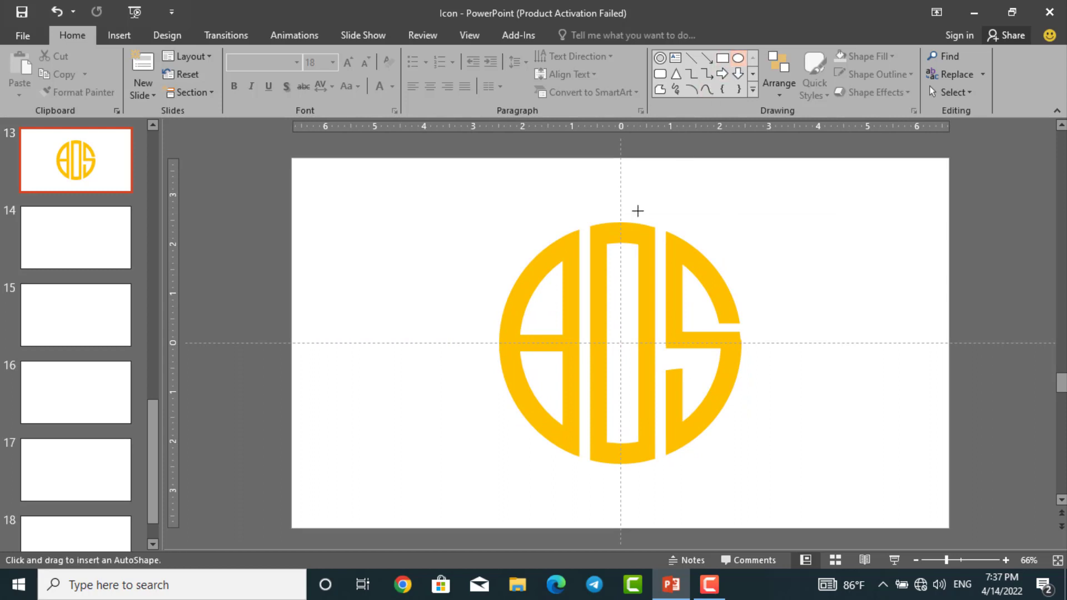
mouse_move(476, 217)
mouse_down()
mouse_move(762, 465)
mouse_move(738, 448)
mouse_move(736, 422)
mouse_up()
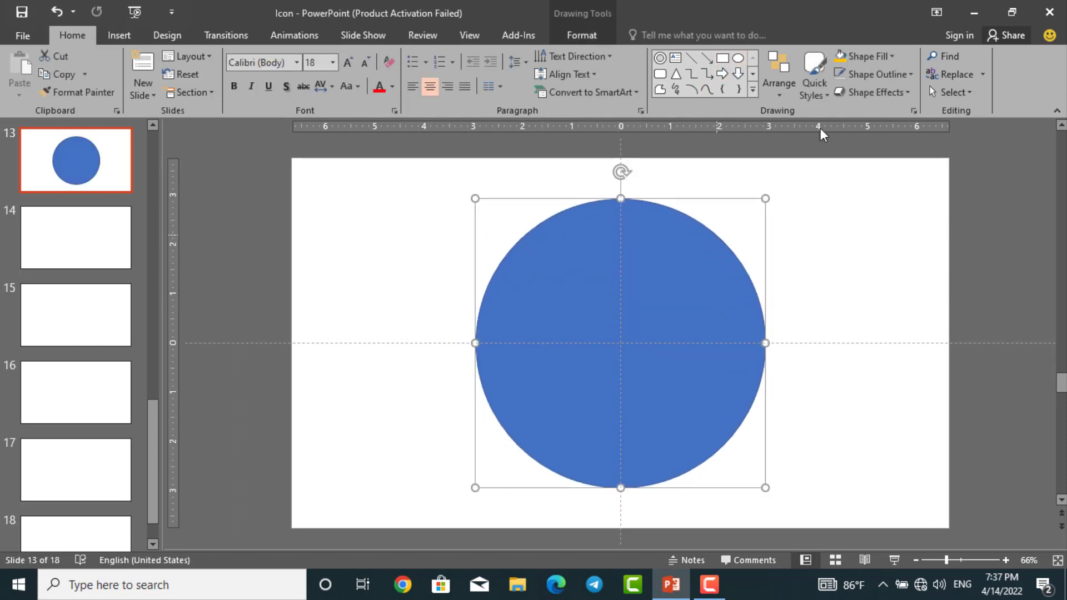
click(779, 83)
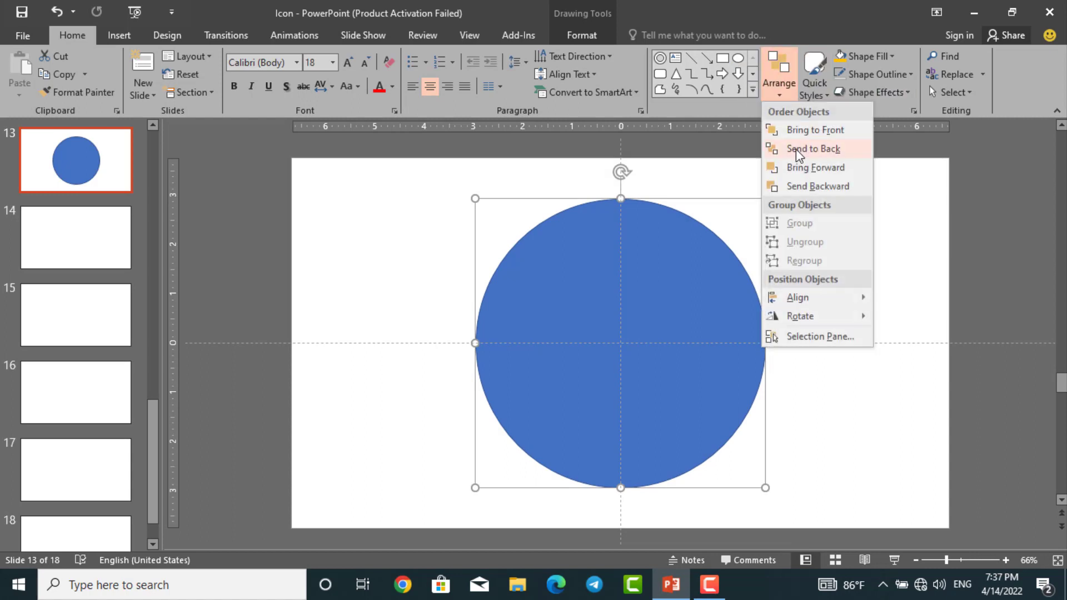
click(794, 146)
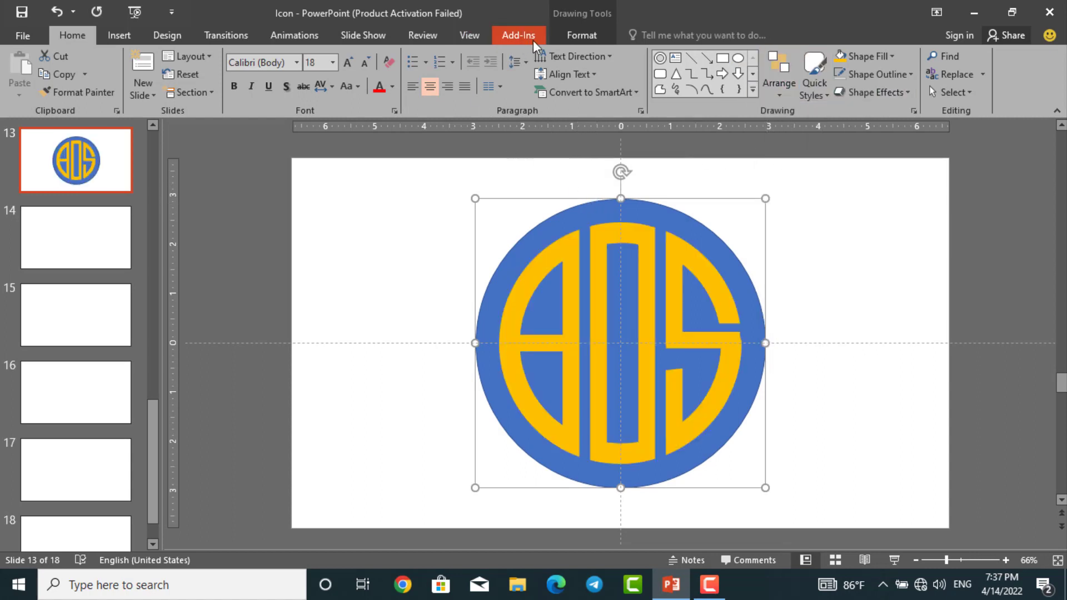
- Apply the solid black preset shape style to the background circle and remove its outline
click(581, 35)
click(287, 77)
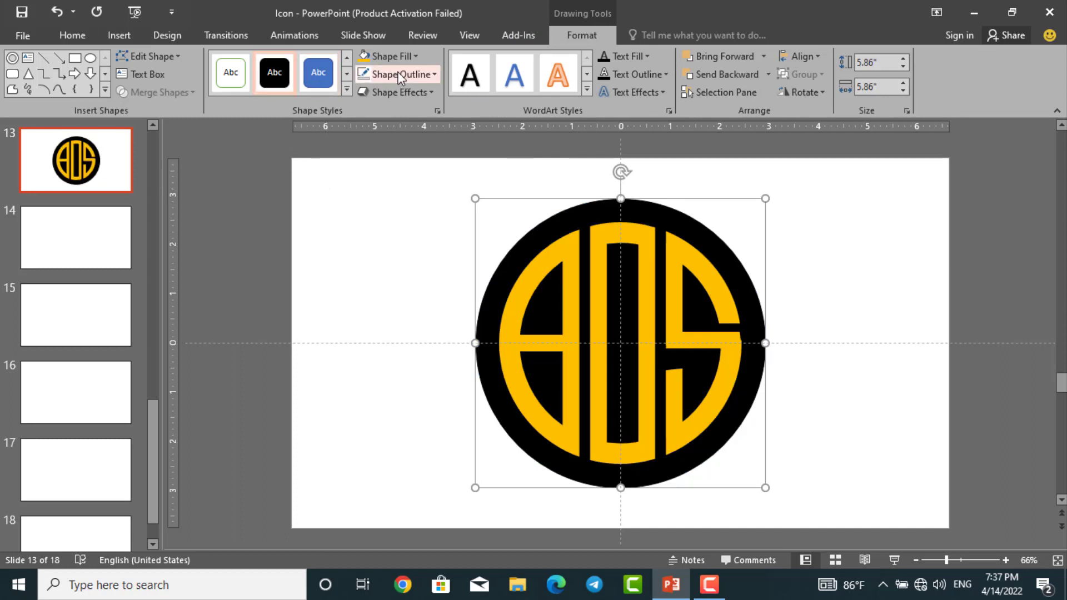
click(435, 74)
click(424, 245)
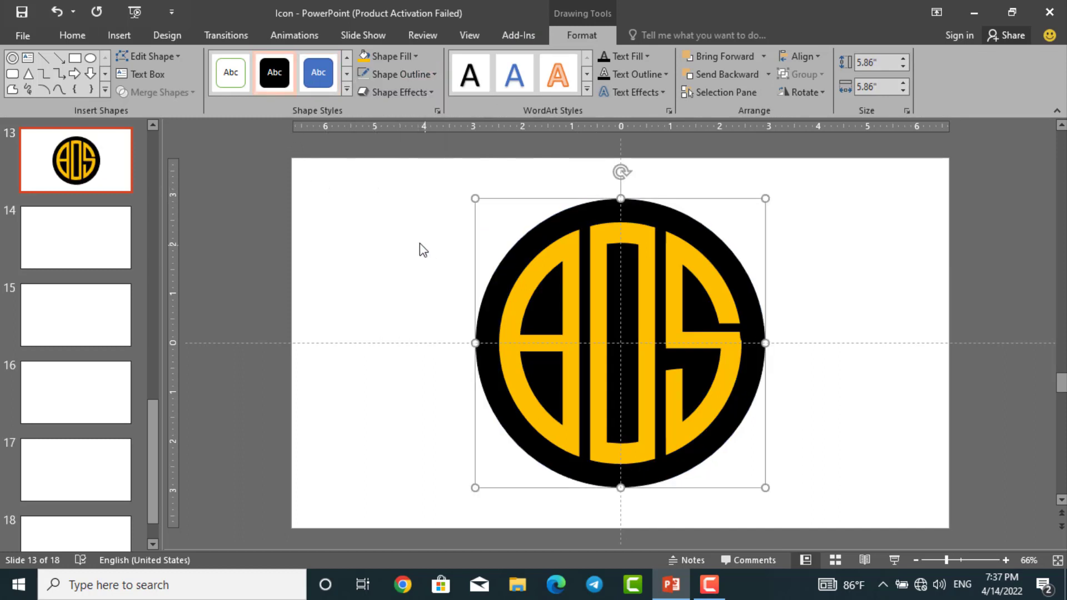
click(417, 253)
scroll(448, 295, down, 3)
scroll(472, 269, up, 3)
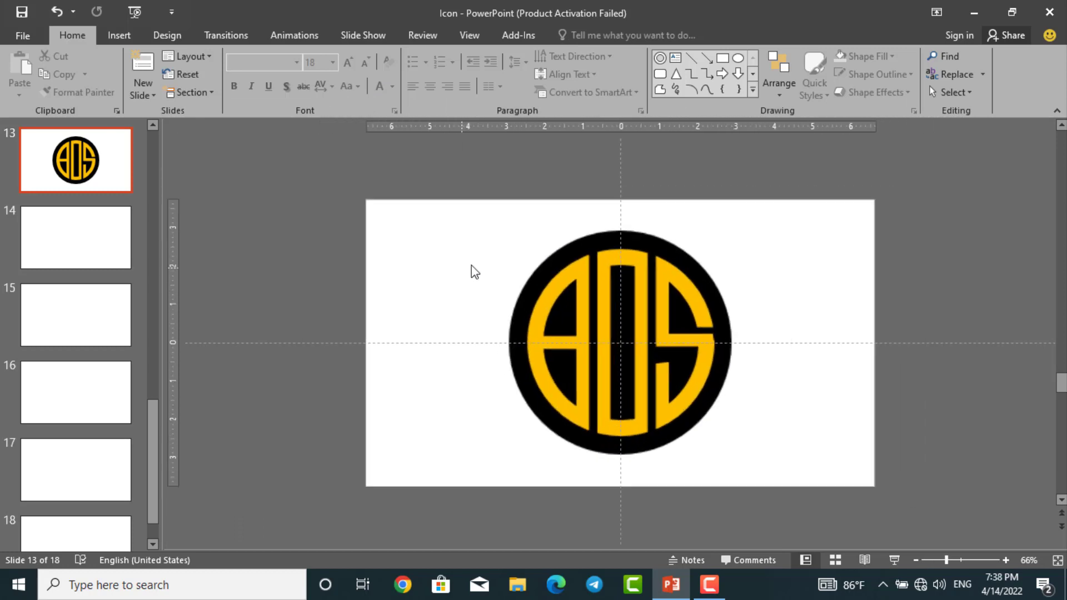
- Scale the black circle and the orange logo down together to about two thirds, centred on the slide
mouse_move(431, 172)
mouse_down()
mouse_move(676, 373)
mouse_move(812, 522)
mouse_up()
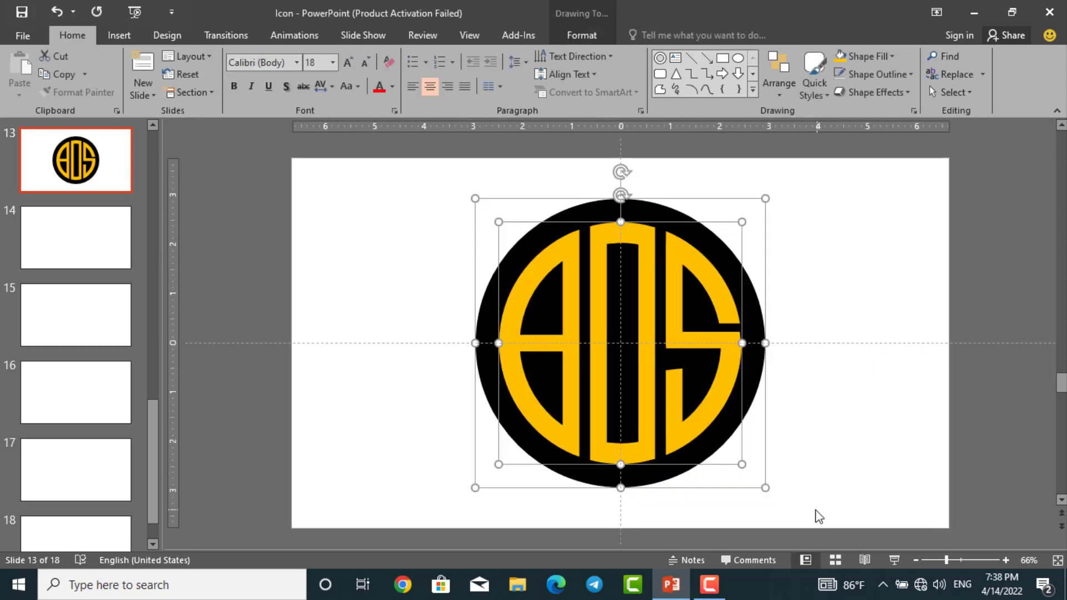
drag(765, 489, 653, 403)
drag(600, 305, 647, 347)
click(831, 382)
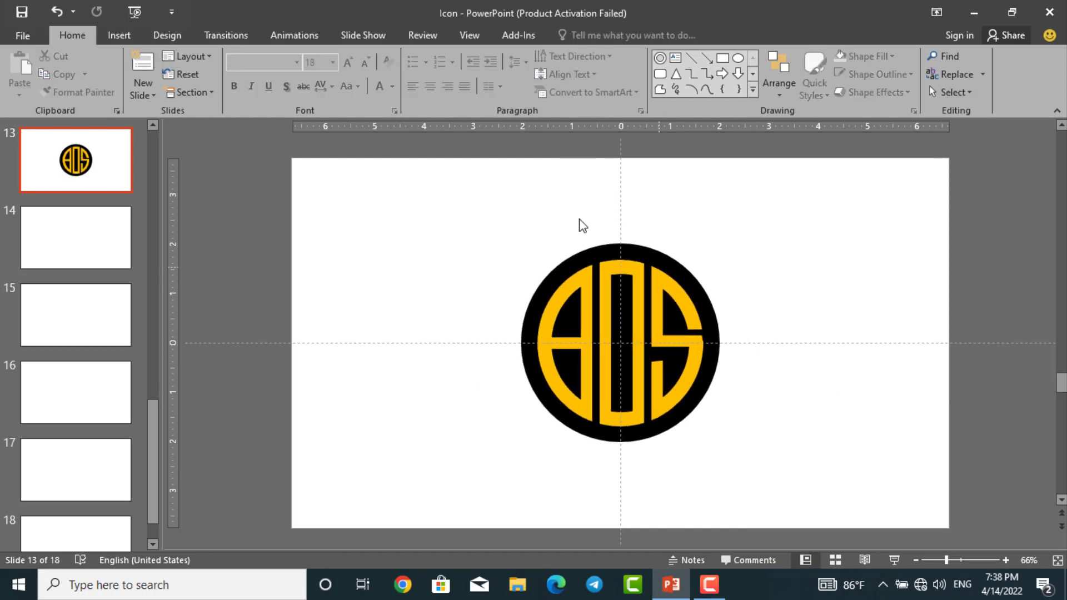
- Apply the Fly In animation to the finished logo and play it in a slide show from the current slide
click(294, 35)
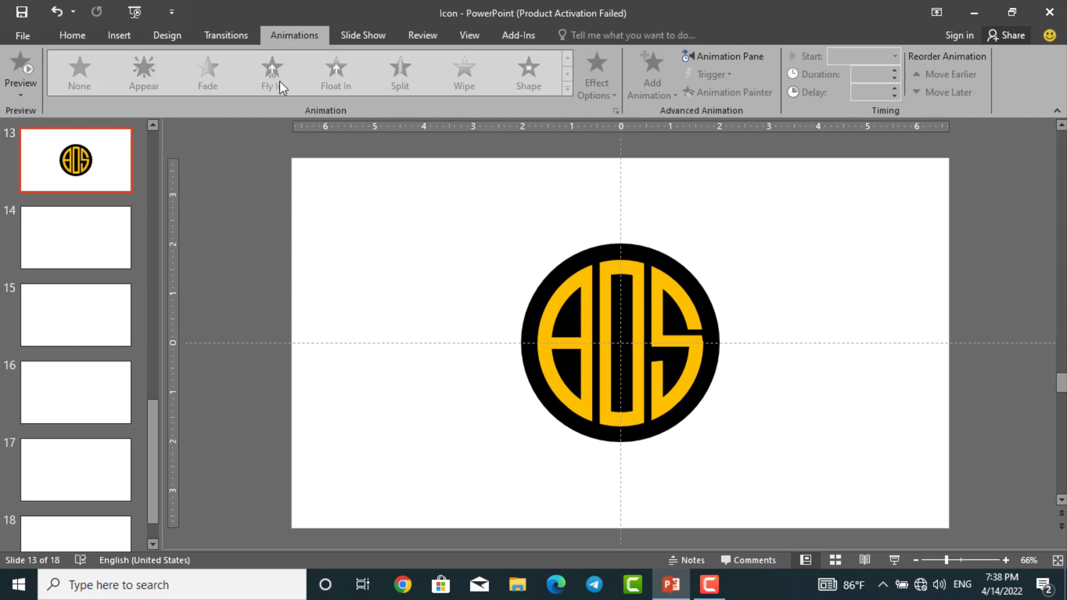
click(634, 317)
click(272, 71)
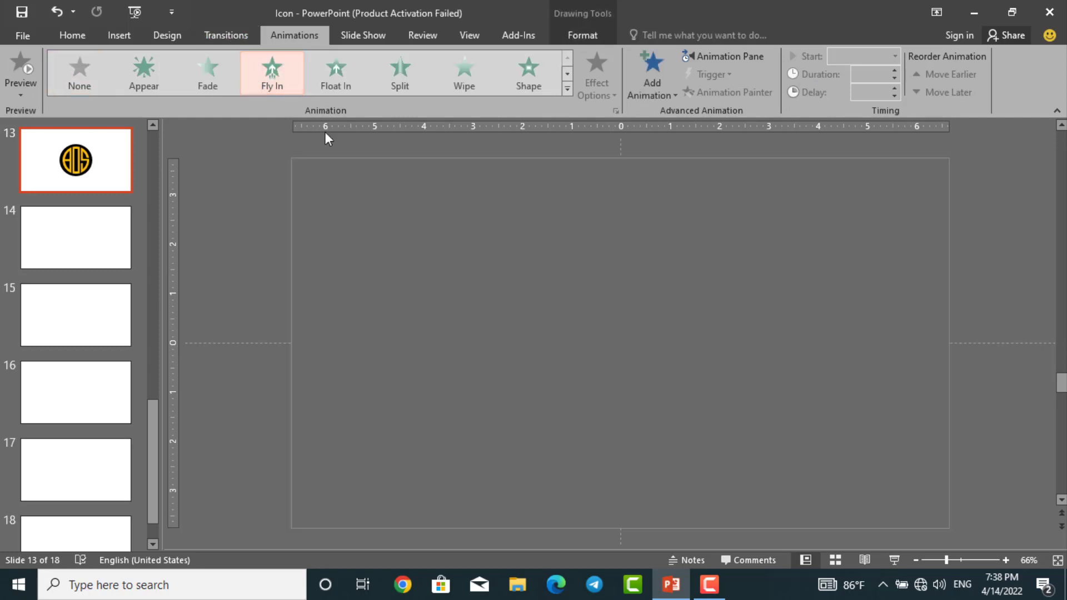
click(894, 559)
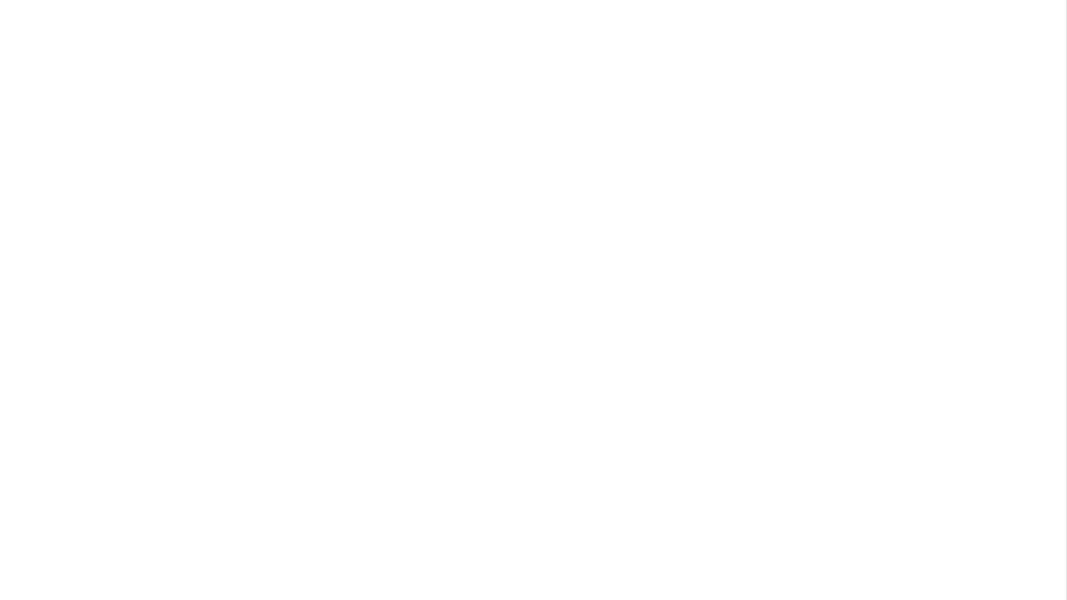
key(Right)
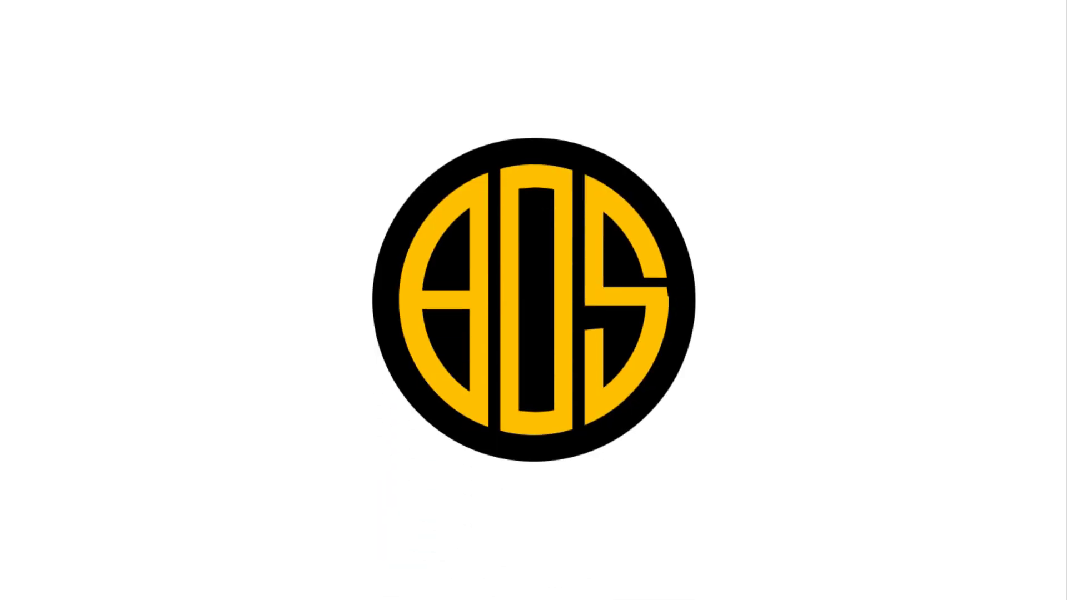